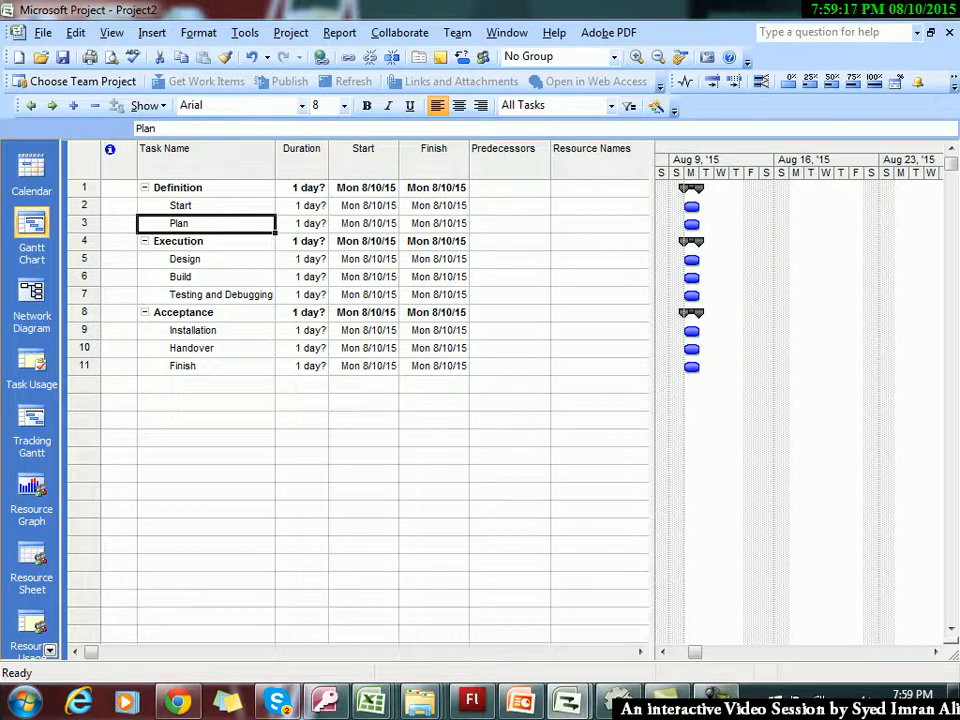
{"action": "left_click", "coordinate": [722, 694]}
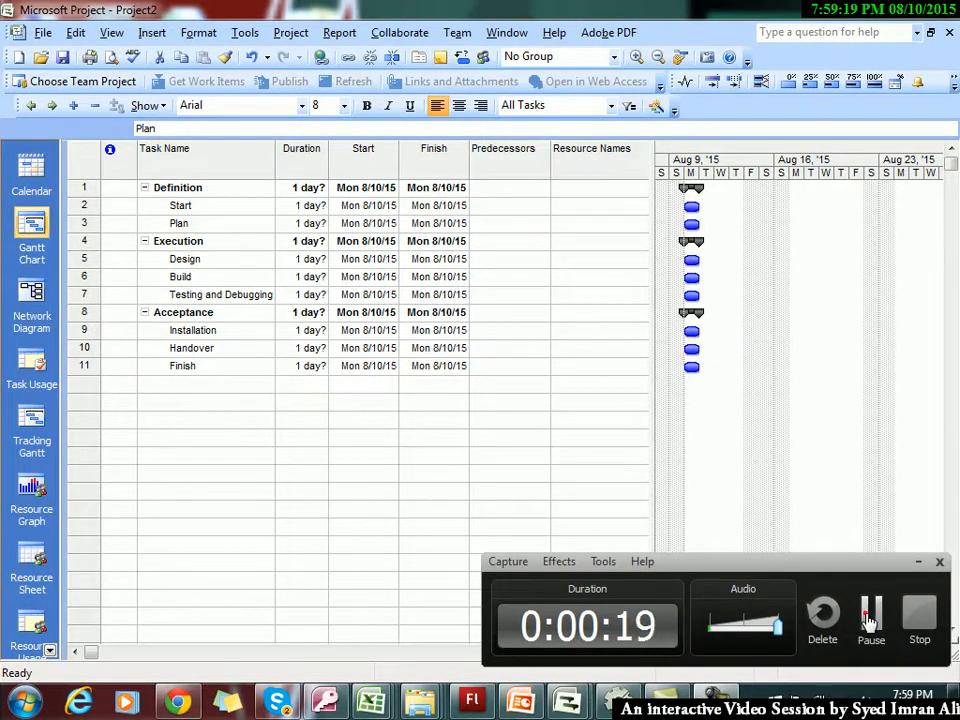
{"action": "left_click", "coordinate": [869, 620]}
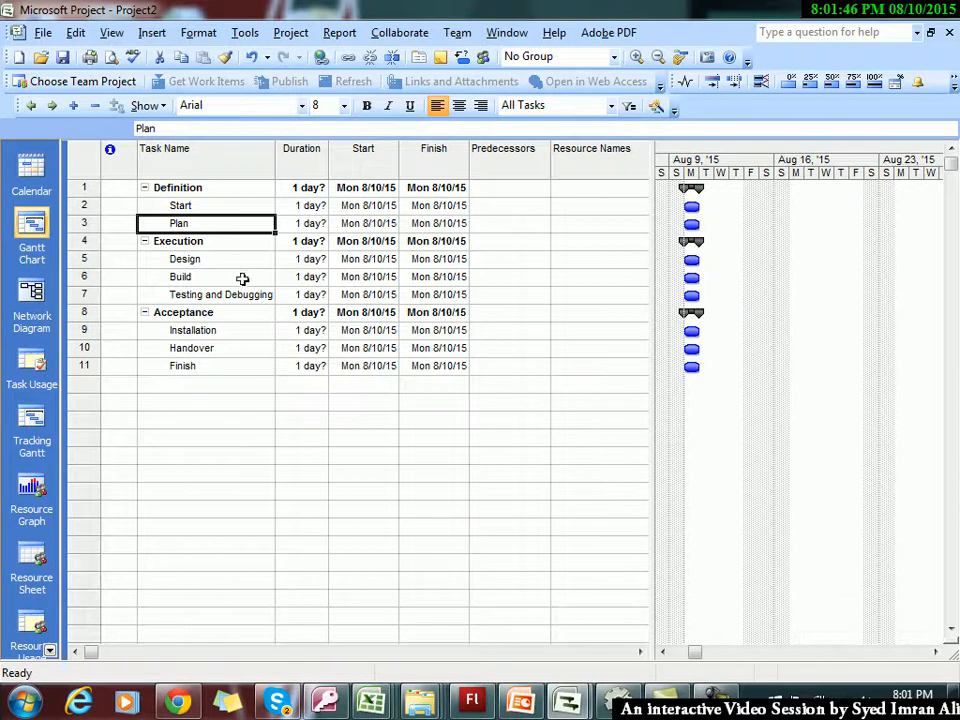
Step: Collapse the Definition, Execution and Acceptance summary tasks to hide their subtasks
{"action": "left_click", "coordinate": [144, 187]}
{"action": "left_click", "coordinate": [144, 205]}
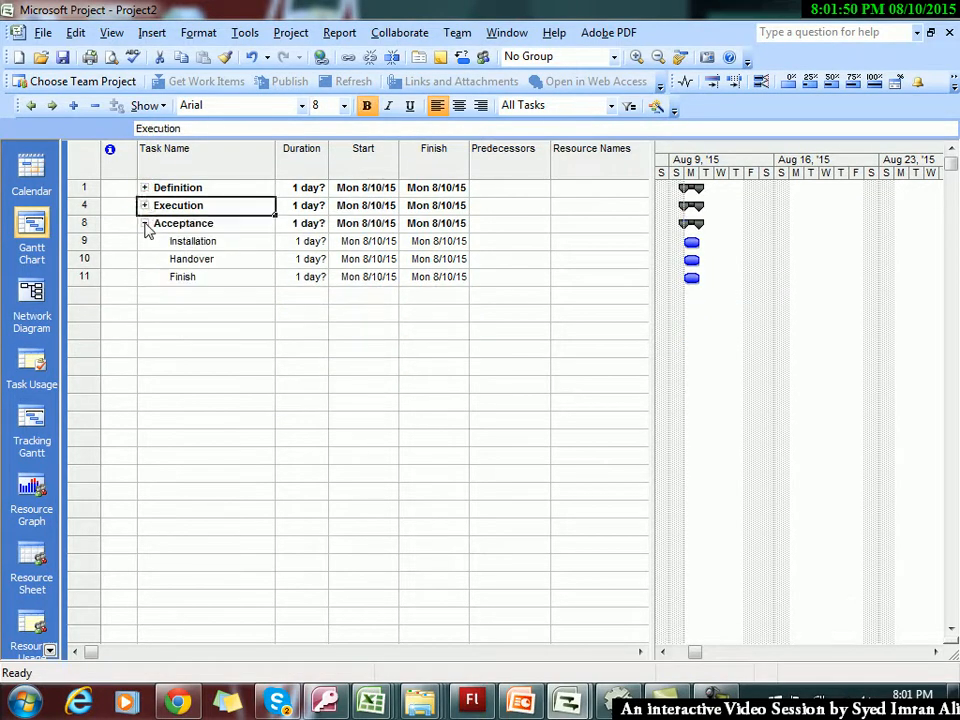
{"action": "left_click", "coordinate": [144, 223]}
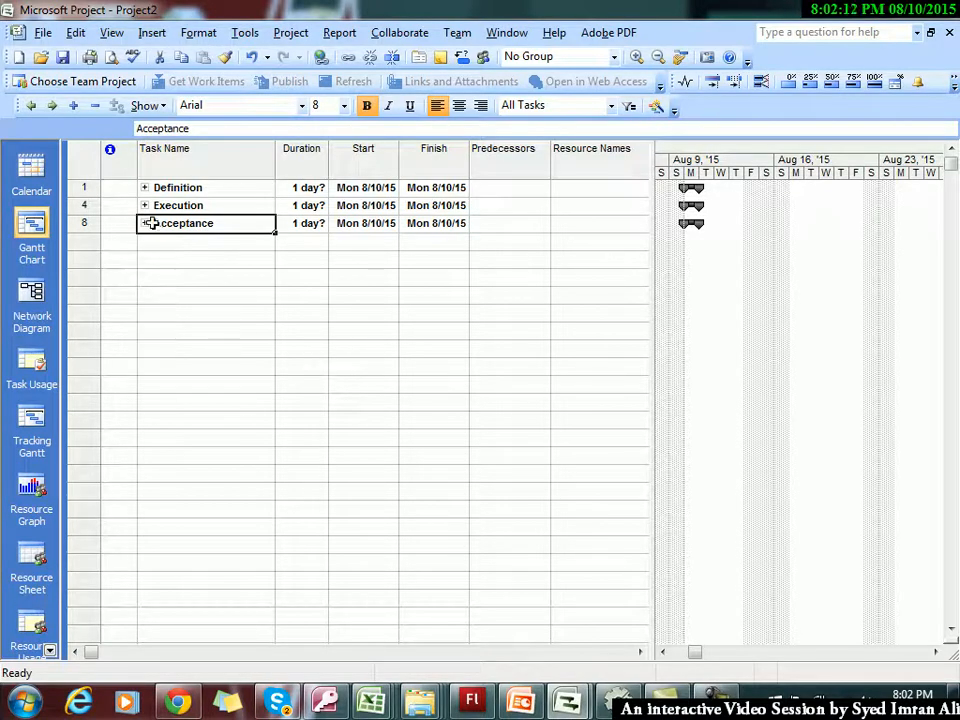
Step: Expand the Definition, Execution and Acceptance summary tasks to show all their subtasks
{"action": "left_click", "coordinate": [145, 190]}
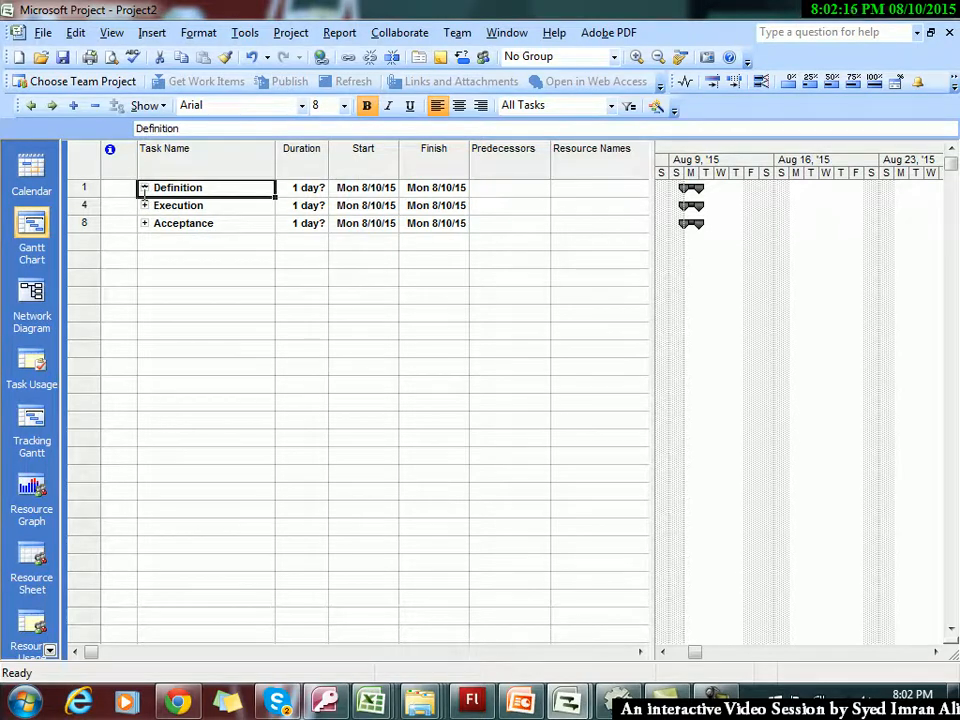
{"action": "left_click", "coordinate": [144, 189]}
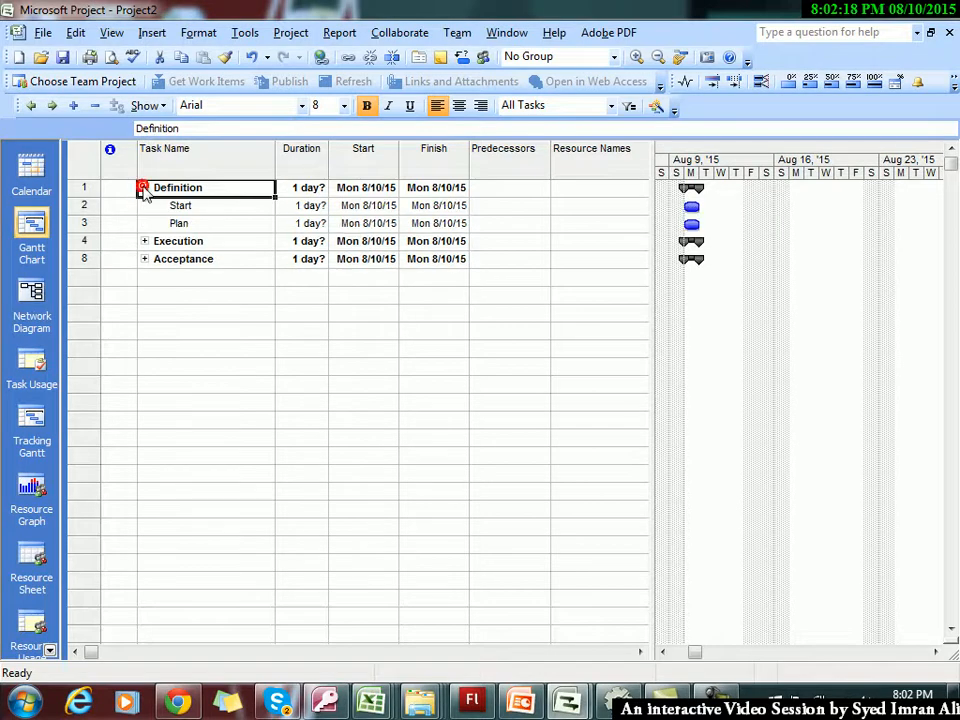
{"action": "left_click", "coordinate": [145, 243]}
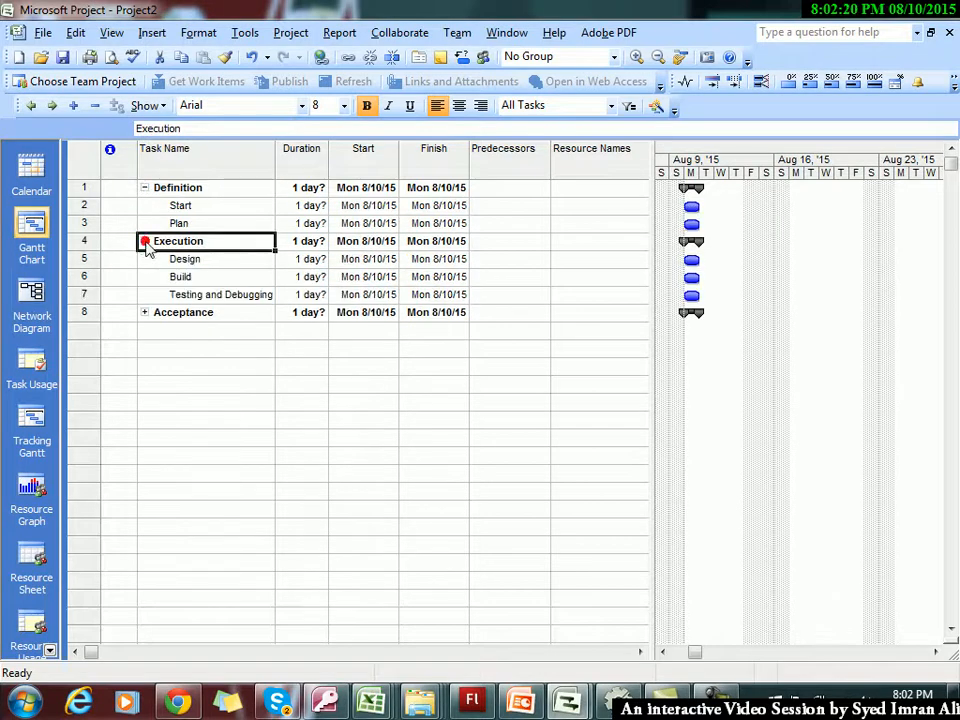
{"action": "left_click", "coordinate": [145, 315]}
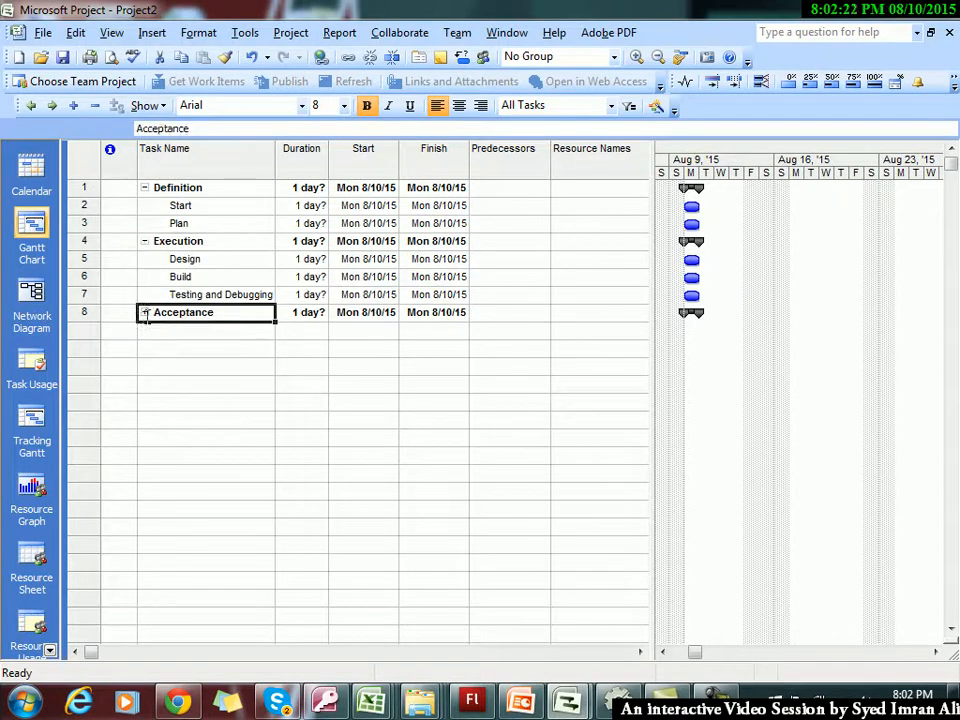
{"action": "left_click", "coordinate": [144, 313]}
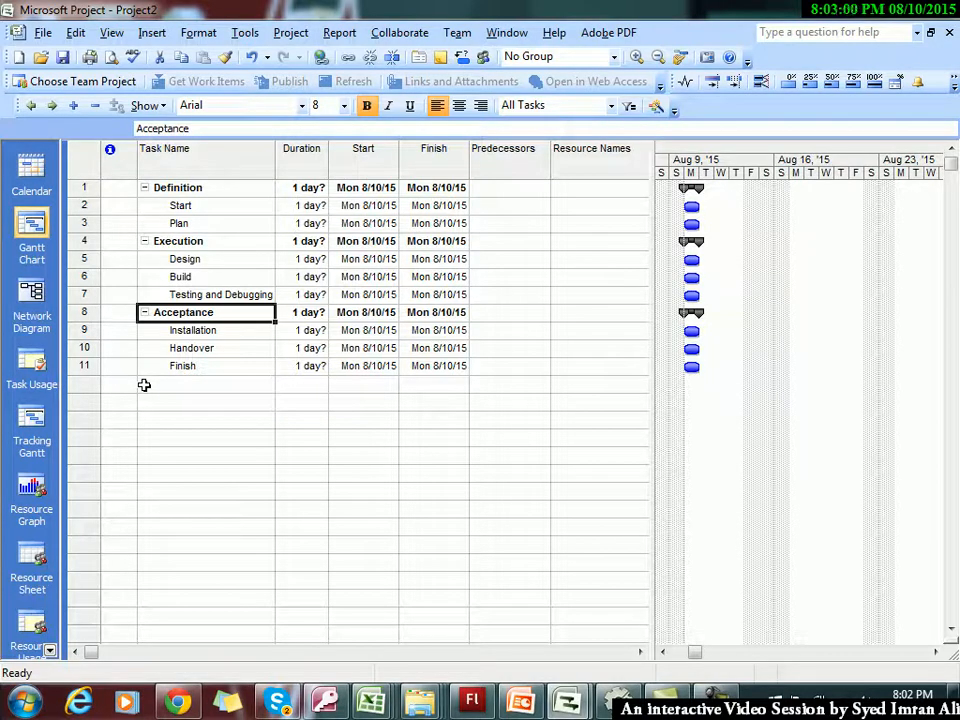
Step: Set the duration of the Plan task under Definition to 6 days
{"action": "left_click", "coordinate": [299, 205]}
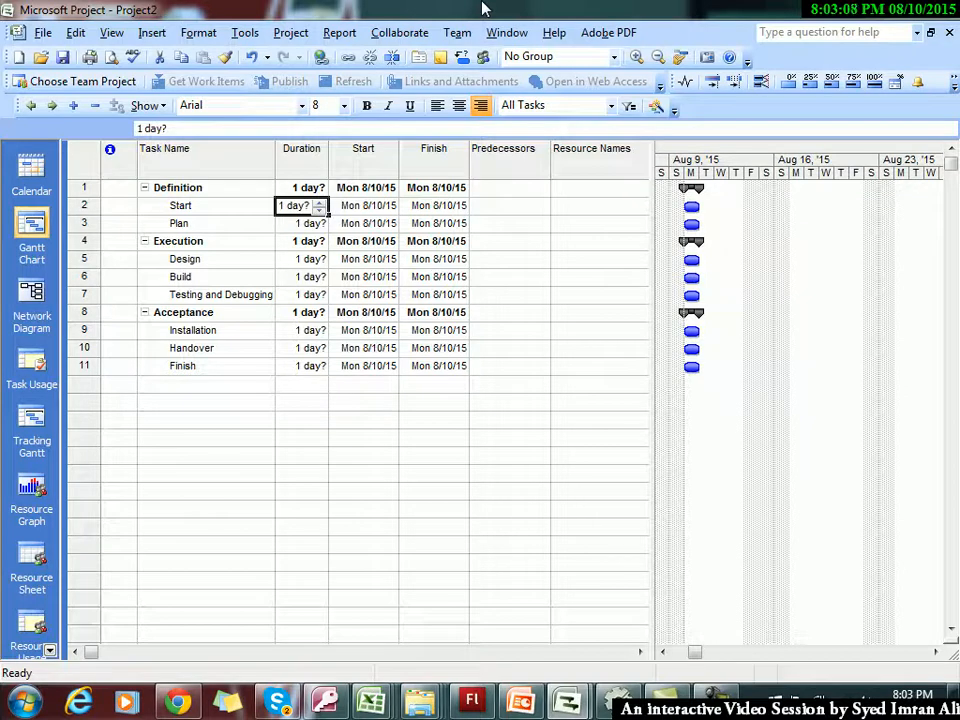
{"action": "key", "text": "Down"}
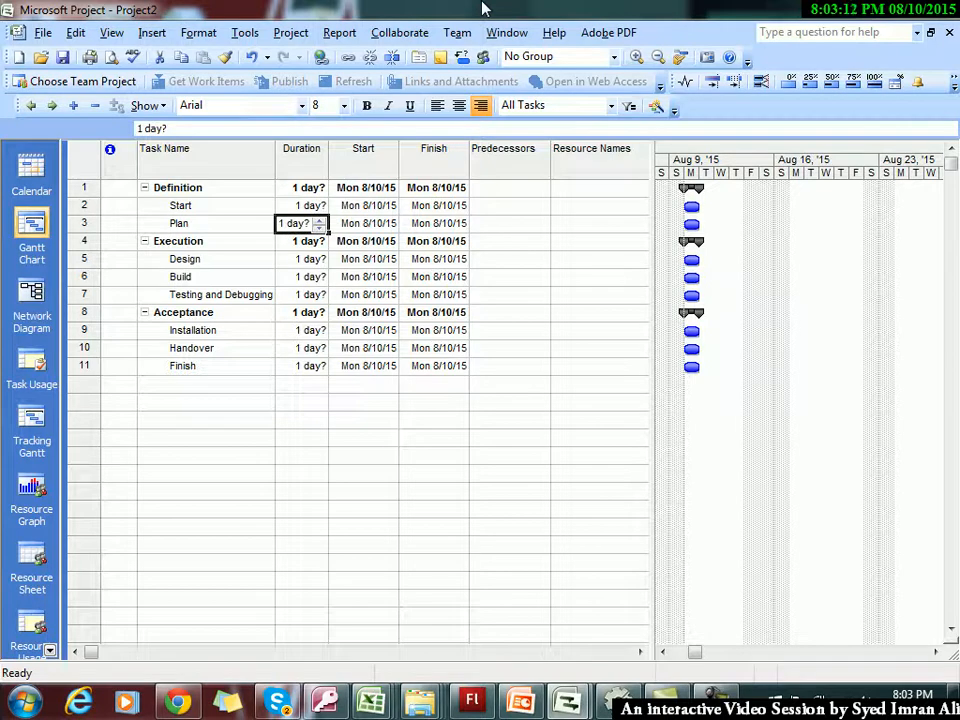
{"action": "type", "text": "6"}
{"action": "key", "text": "Return"}
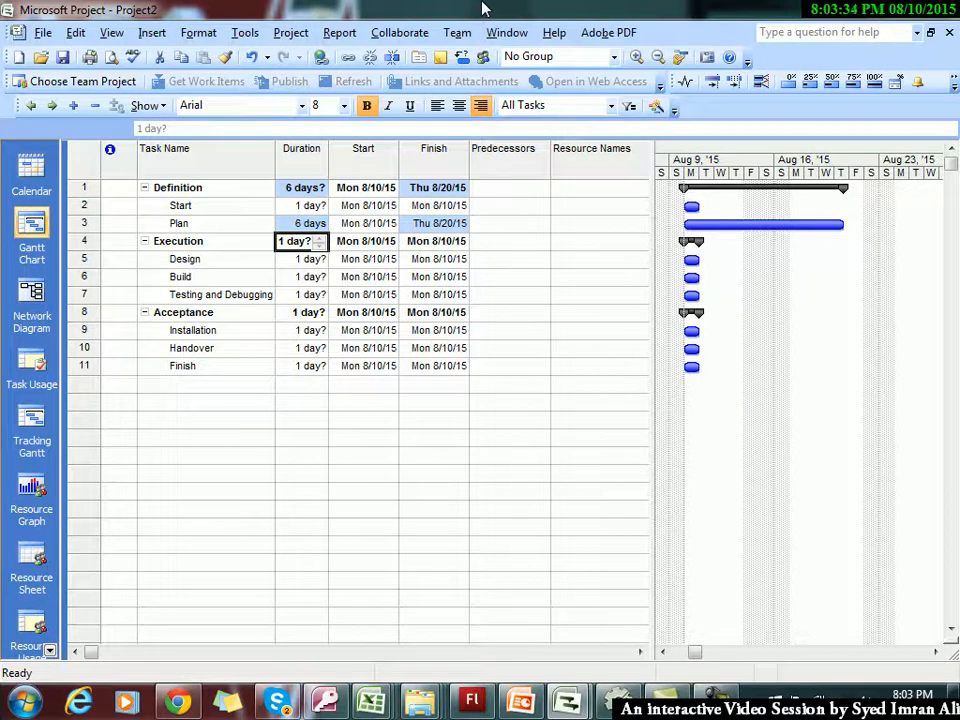
Step: Set the Execution subtask durations: Design 4 days, Build 3 days, and Testing and Debugging 4 days
{"action": "key", "text": "Down"}
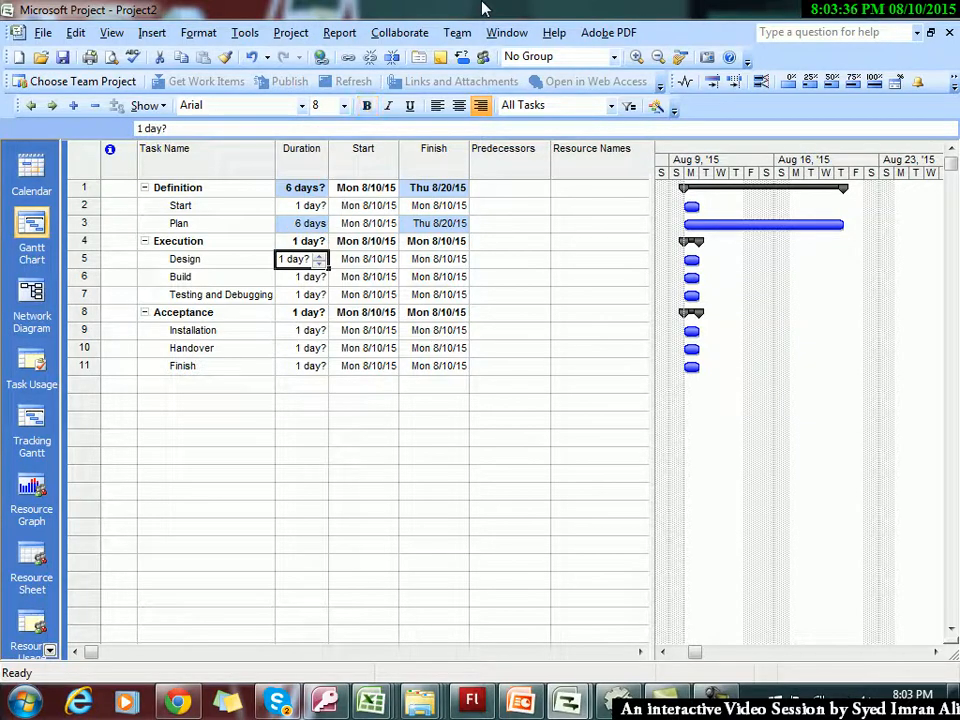
{"action": "type", "text": "4"}
{"action": "key", "text": "Return"}
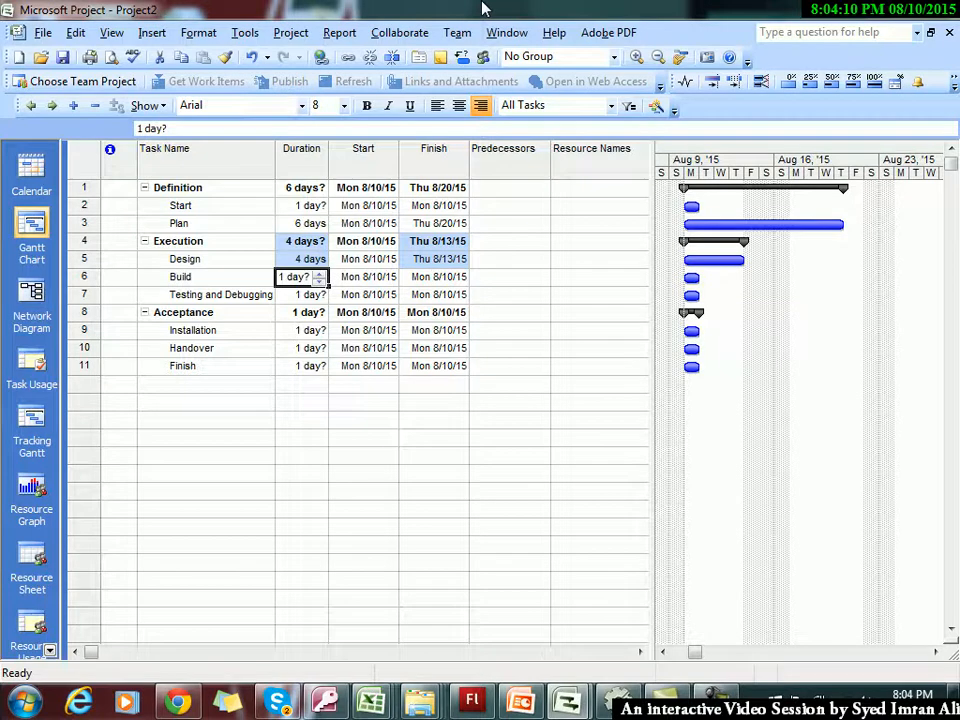
{"action": "type", "text": "3"}
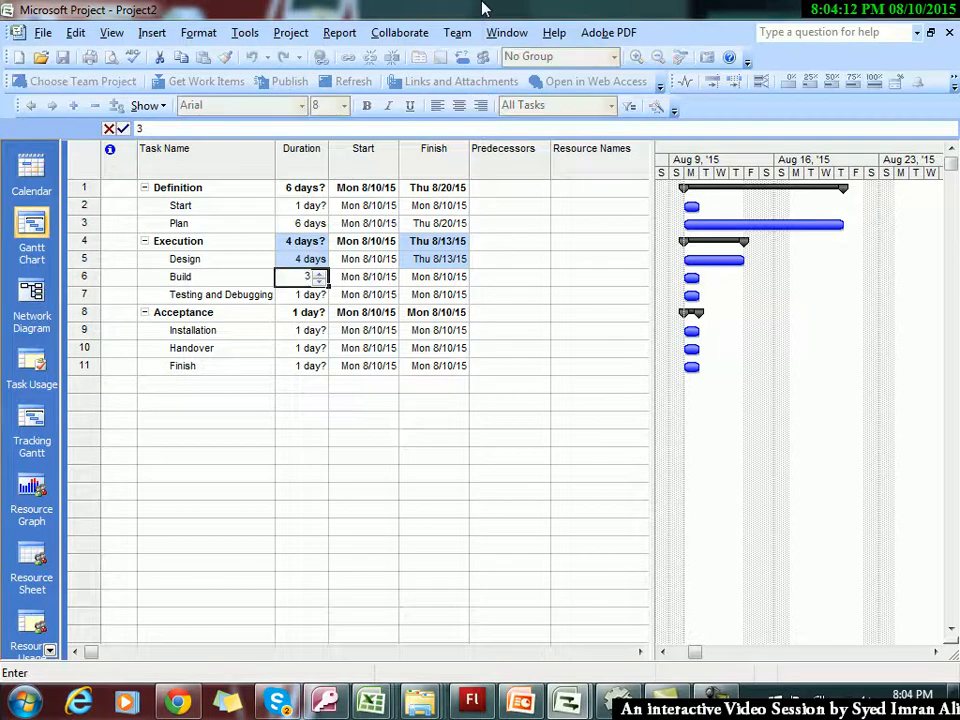
{"action": "key", "text": "Return"}
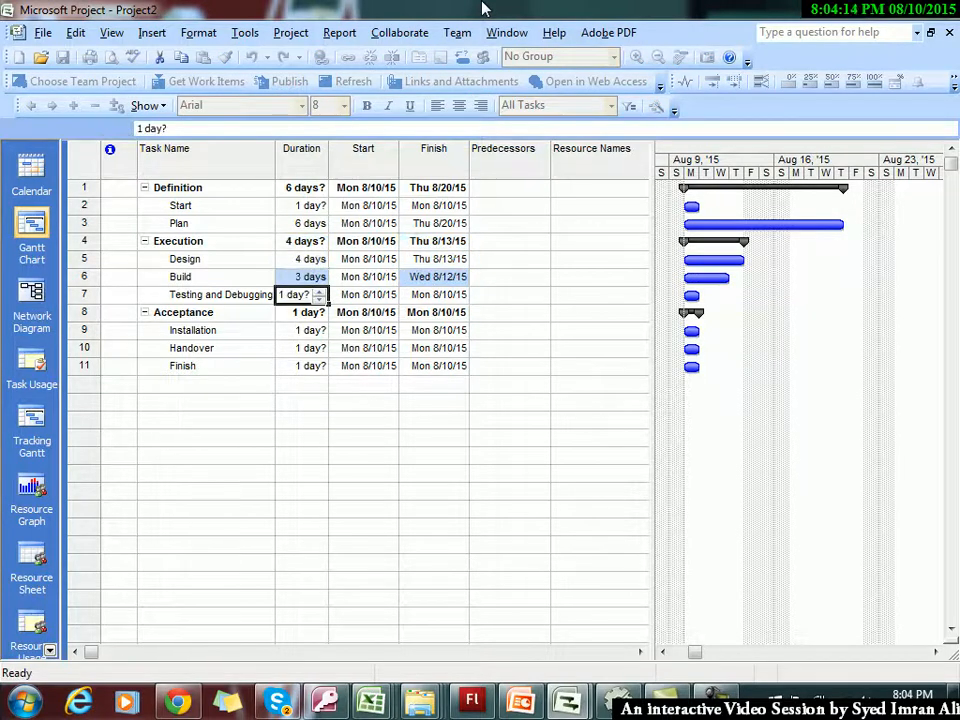
{"action": "type", "text": "4"}
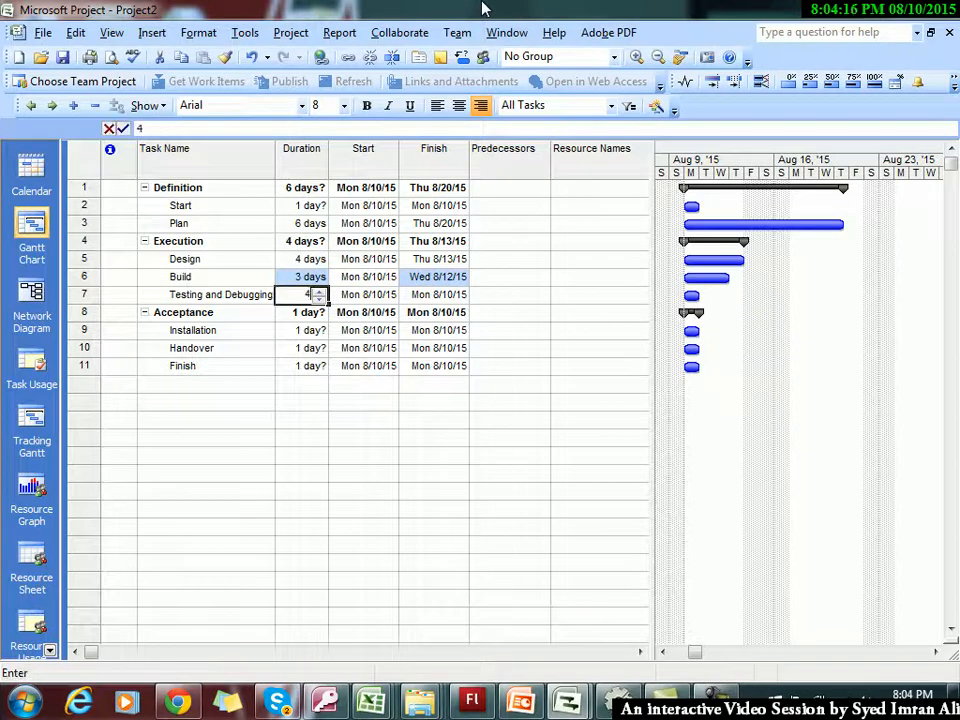
{"action": "key", "text": "Return"}
Step: Set the Acceptance subtask durations: Installation 3 days, Handover 3 days, and Finish 1 day
{"action": "key", "text": "Return"}
{"action": "key", "text": "Down"}
{"action": "key", "text": "Up"}
{"action": "type", "text": "3"}
{"action": "key", "text": "Return"}
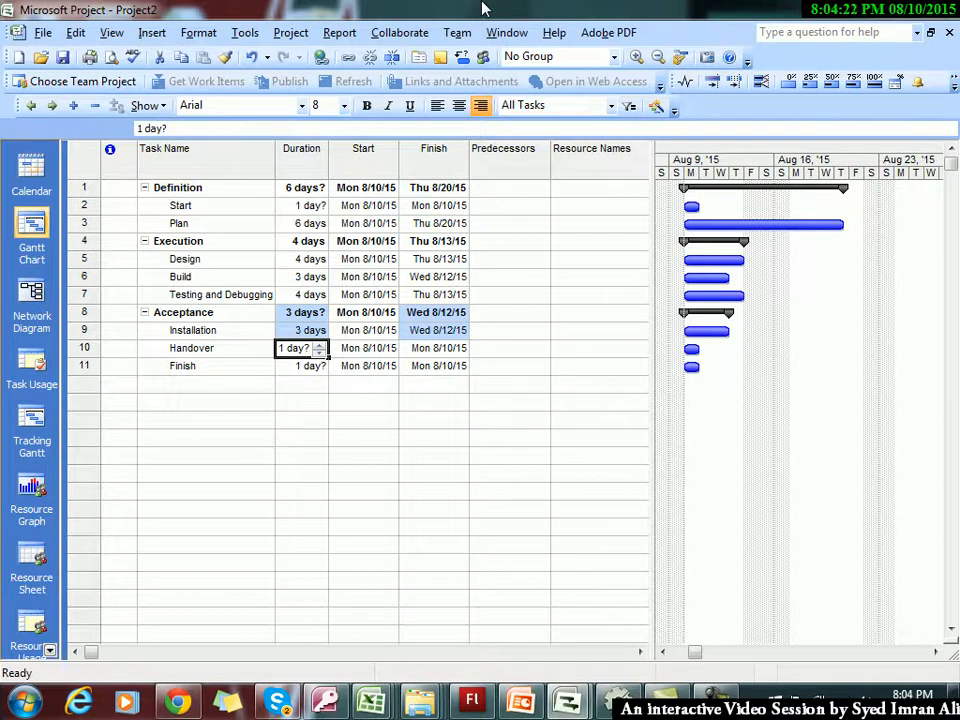
{"action": "type", "text": "3"}
{"action": "key", "text": "Return"}
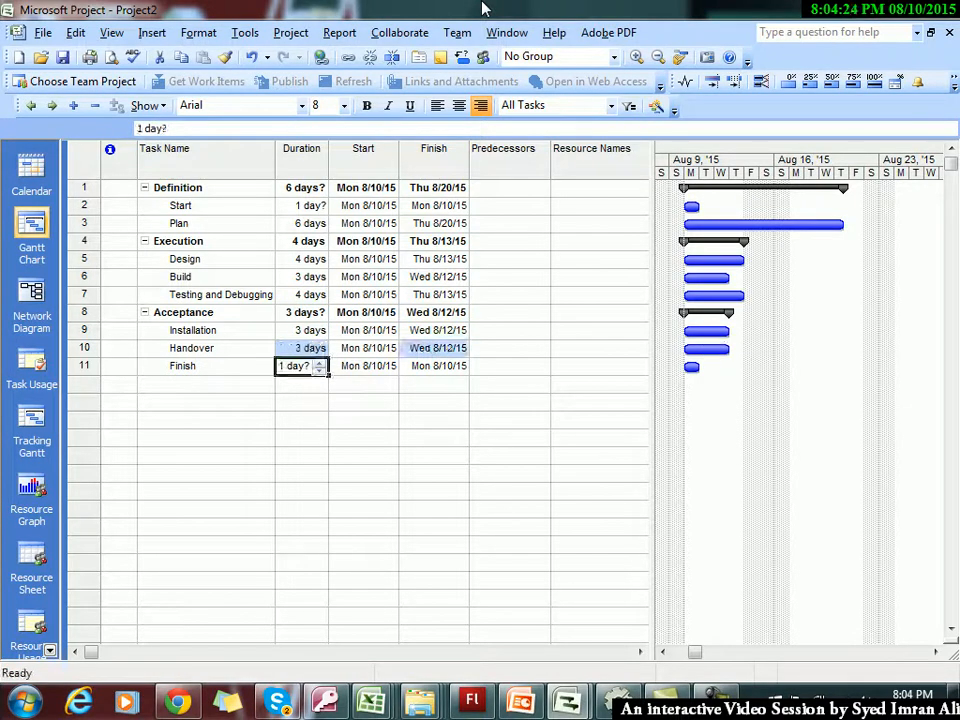
{"action": "type", "text": "1"}
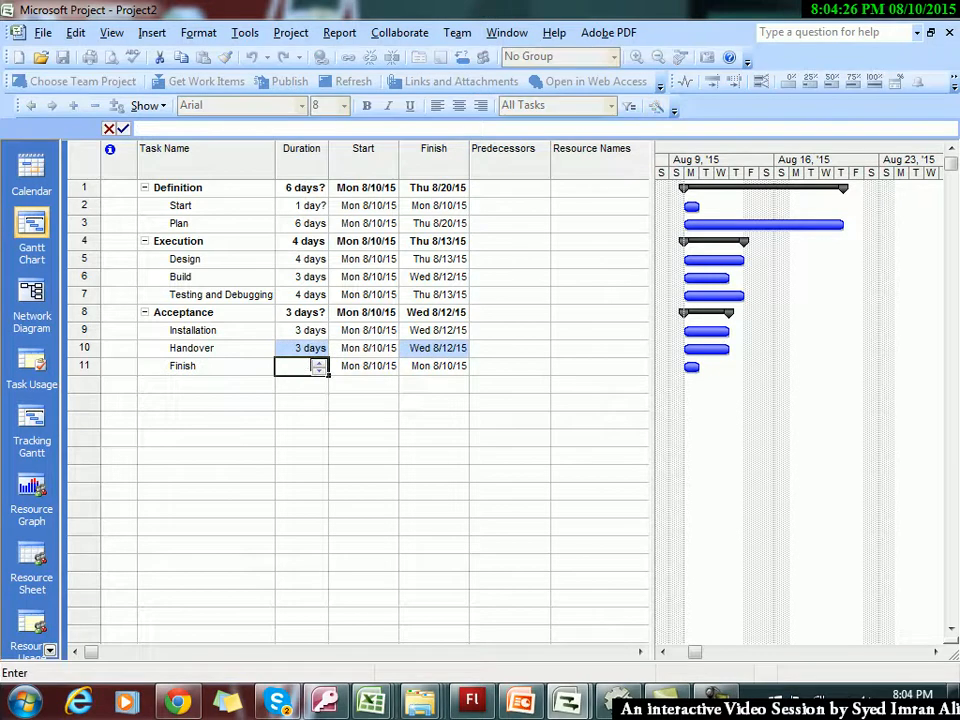
{"action": "key", "text": "Return"}
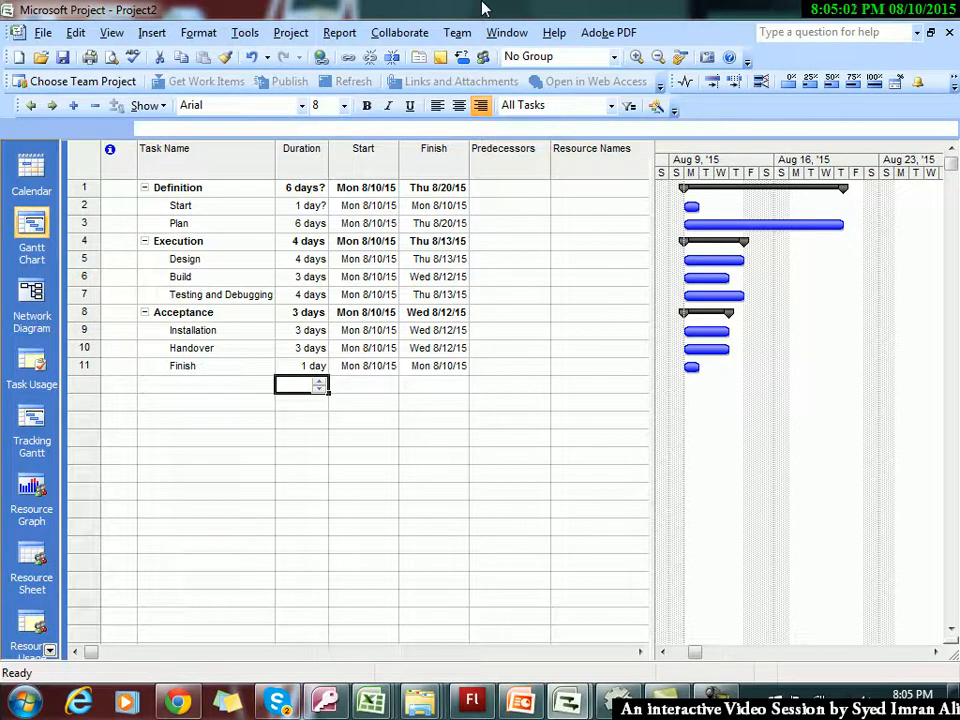
Step: Review the durations of the Definition and Execution summary tasks and their subtasks
{"action": "left_click", "coordinate": [355, 205]}
{"action": "key", "text": "Up"}
{"action": "key", "text": "Left"}
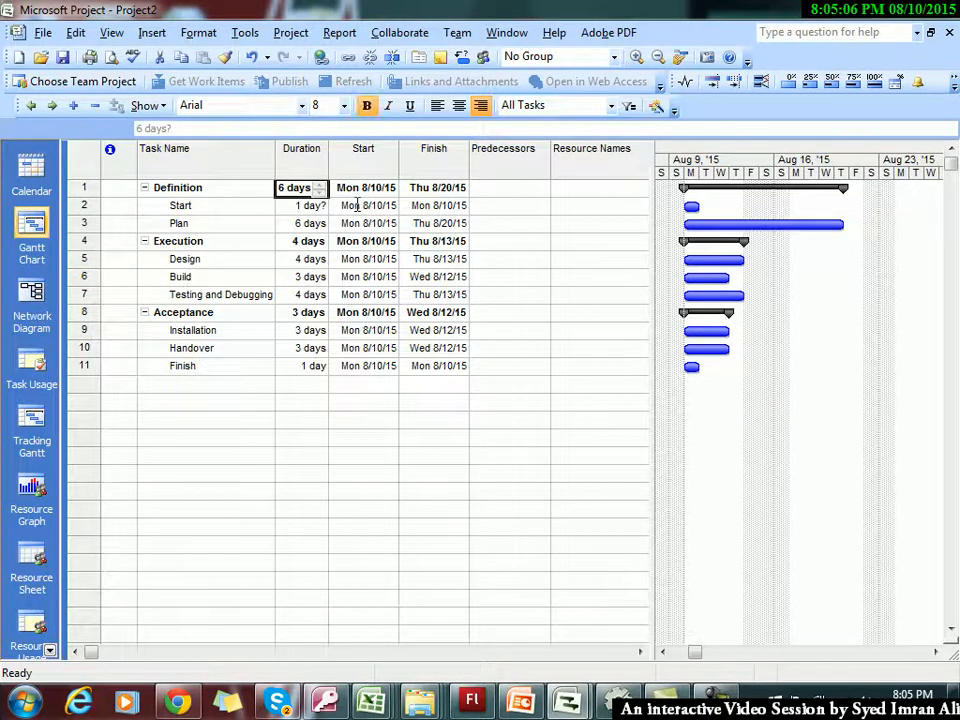
{"action": "key", "text": "Down"}
{"action": "key", "text": "Down"}
{"action": "key", "text": "Down"}
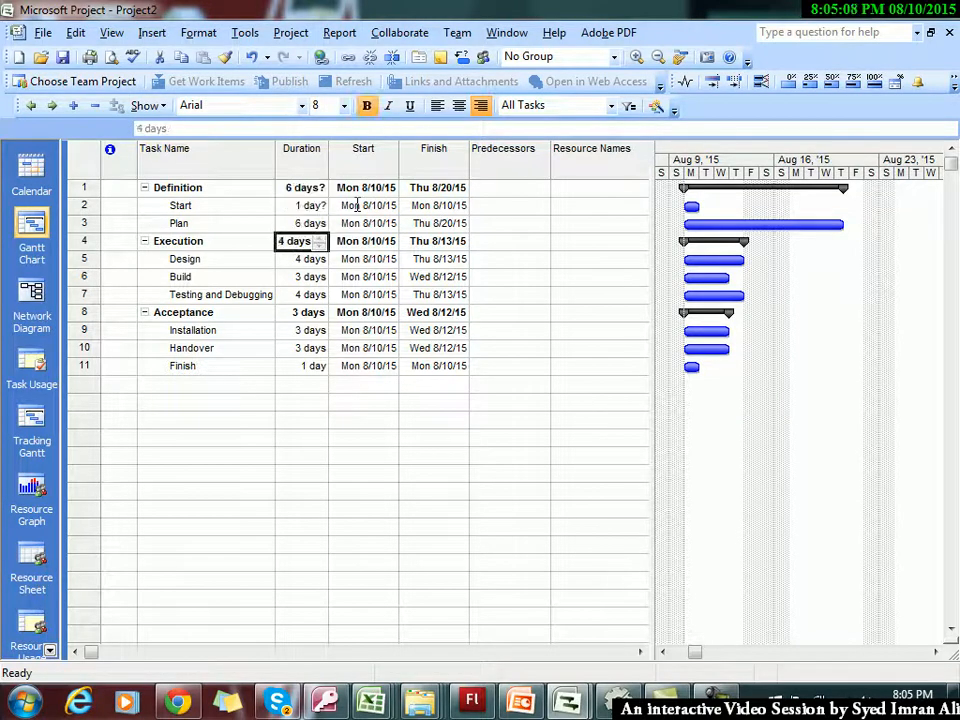
{"action": "key", "text": "Down"}
{"action": "key", "text": "Down"}
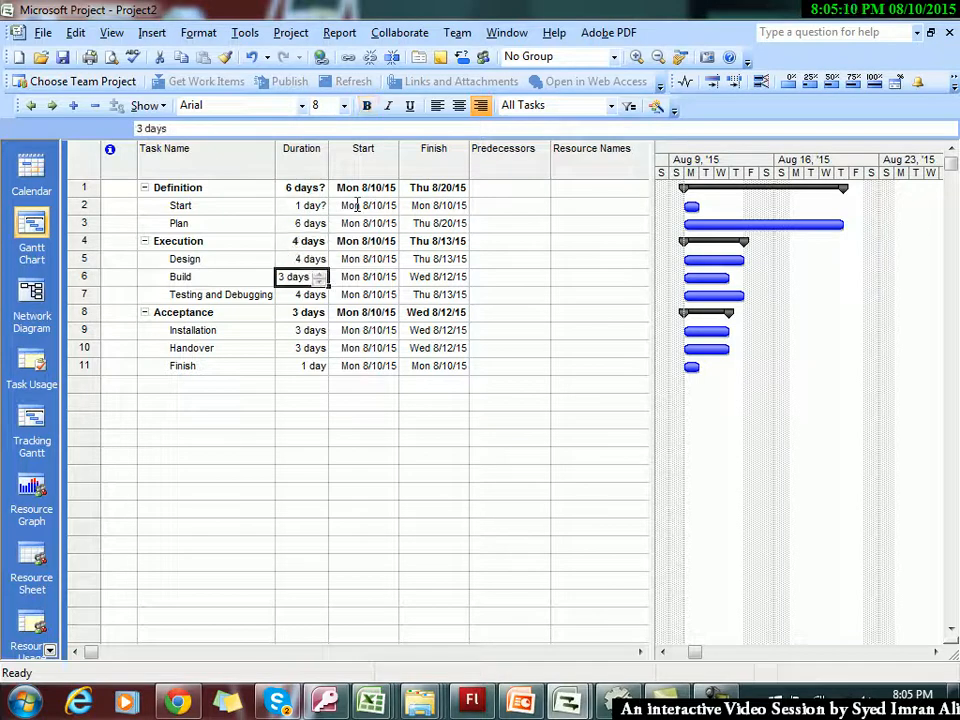
{"action": "key", "text": "Up"}
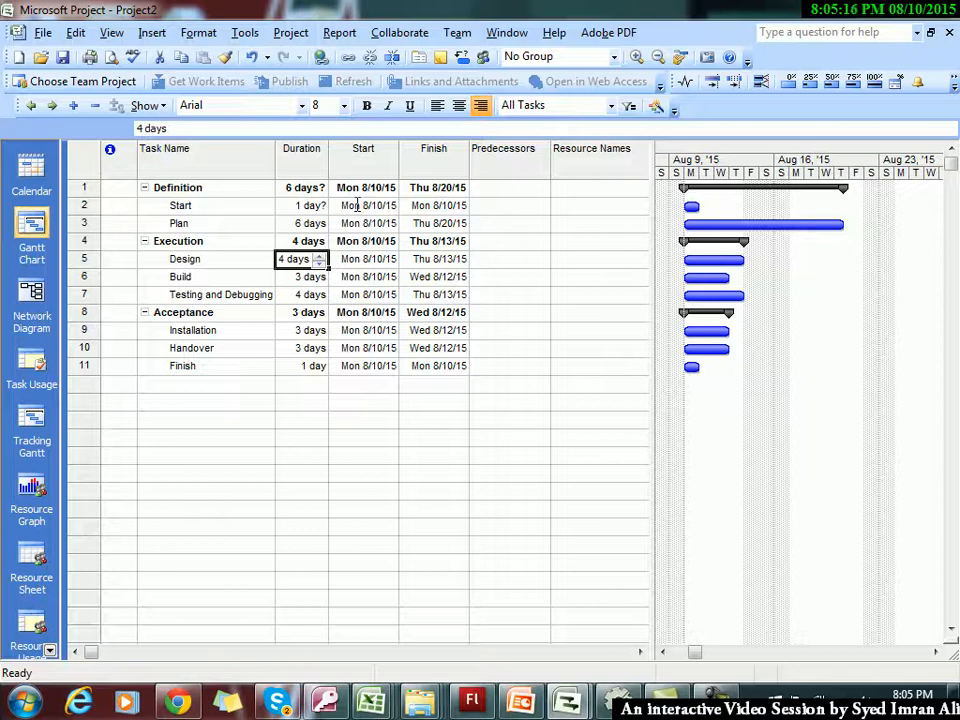
{"action": "key", "text": "Up"}
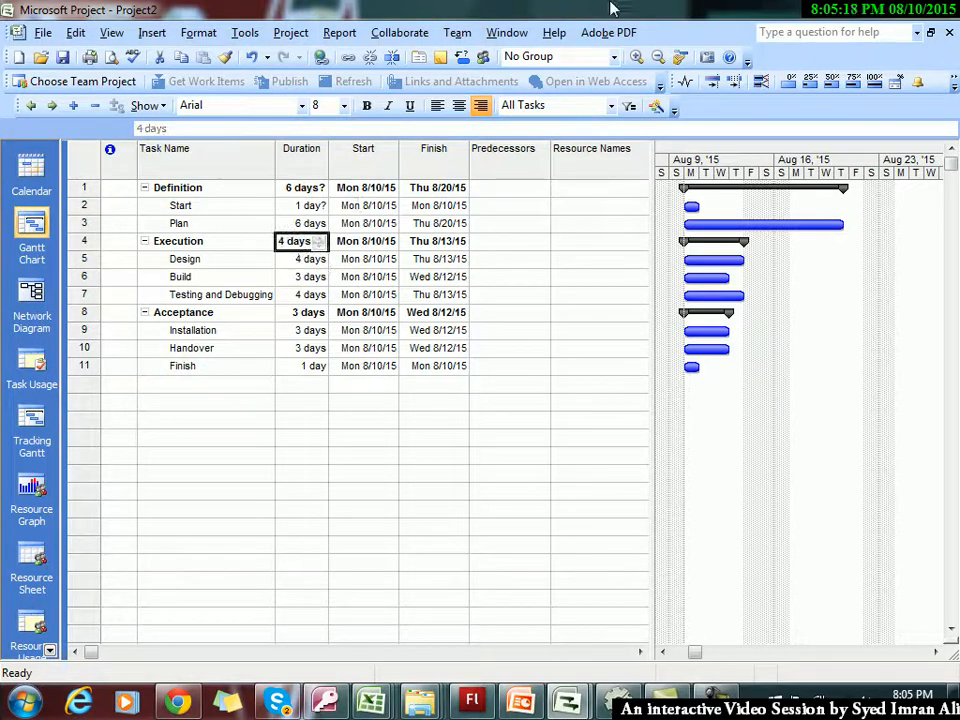
Step: Examine the start dates of the Definition, Start and Plan tasks, comparing Plan's duration with its start and finish dates
{"action": "key", "text": "Right"}
{"action": "key", "text": "Up"}
{"action": "key", "text": "Up"}
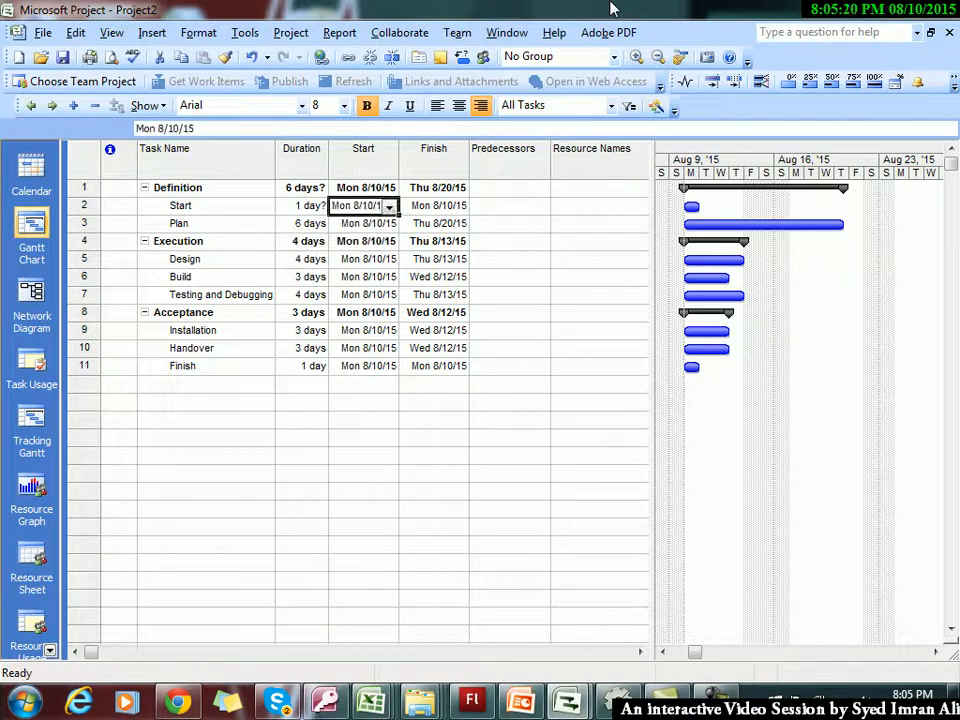
{"action": "key", "text": "Up"}
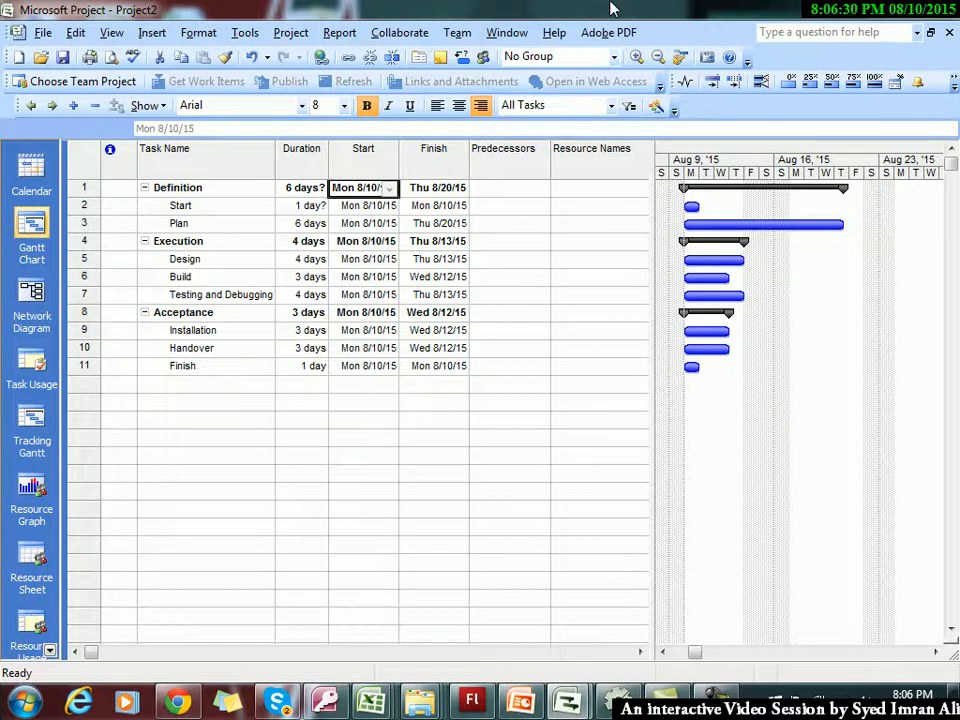
{"action": "key", "text": "Down"}
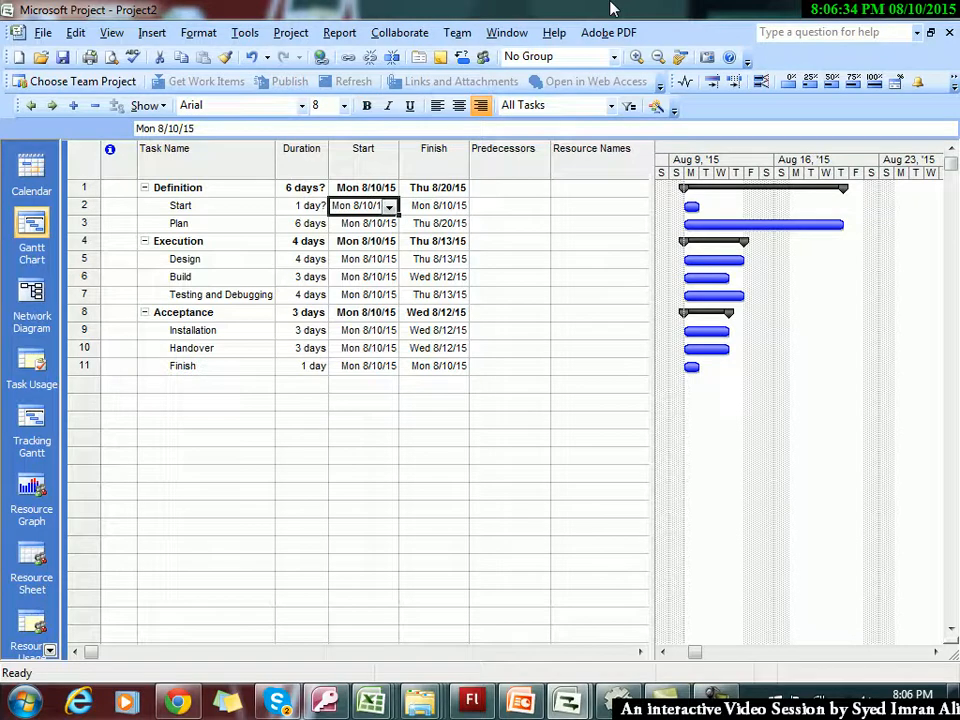
{"action": "key", "text": "Left"}
{"action": "key", "text": "Down"}
{"action": "key", "text": "Right"}
{"action": "key", "text": "Left"}
{"action": "key", "text": "Right"}
{"action": "key", "text": "Right"}
{"action": "key", "text": "Left"}
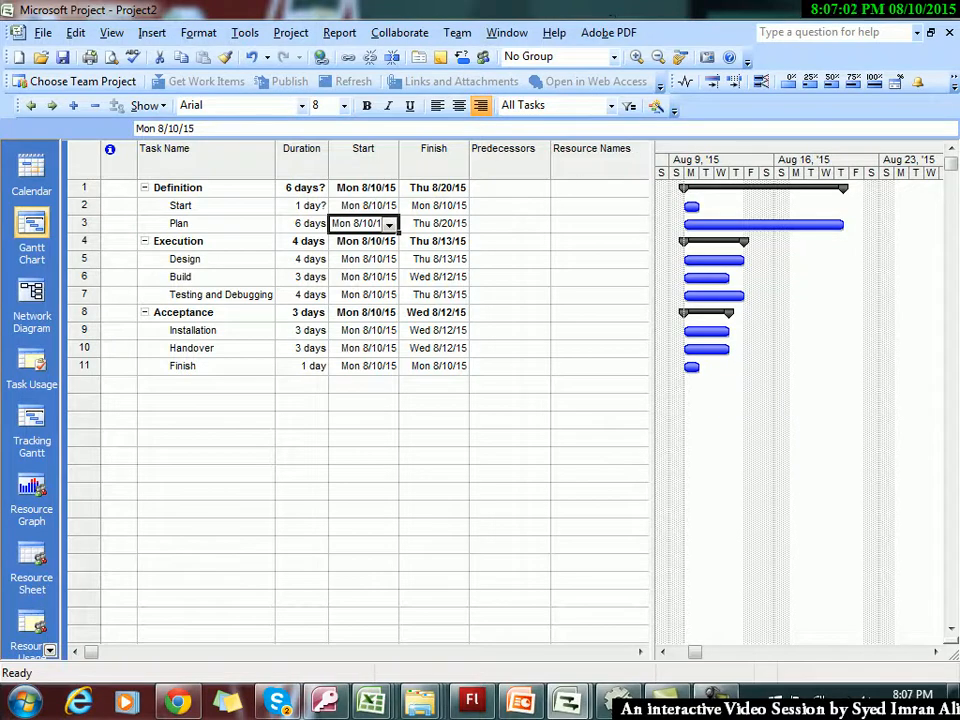
{"action": "left_click", "coordinate": [717, 698]}
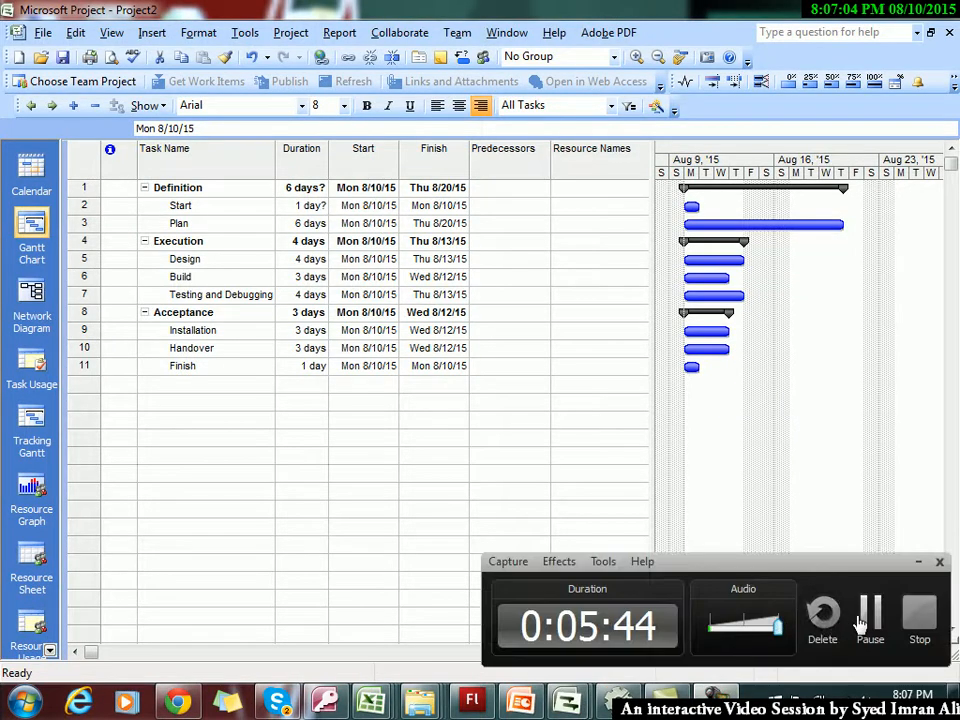
{"action": "left_click", "coordinate": [866, 617]}
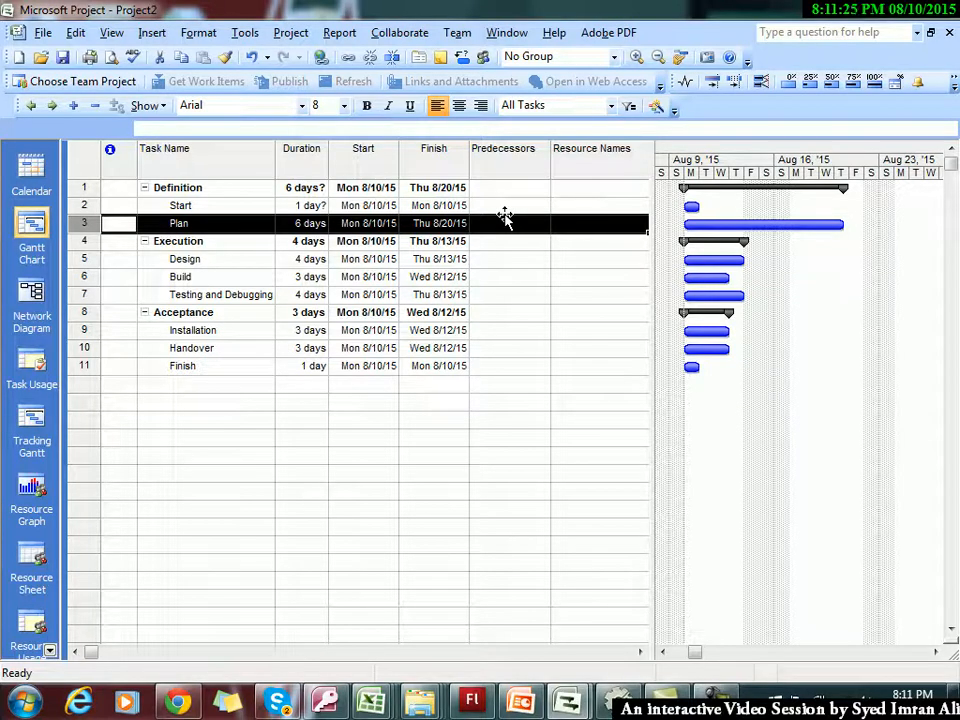
Step: Make the Start task (task 2) the predecessor of the Plan task
{"action": "left_click", "coordinate": [505, 205]}
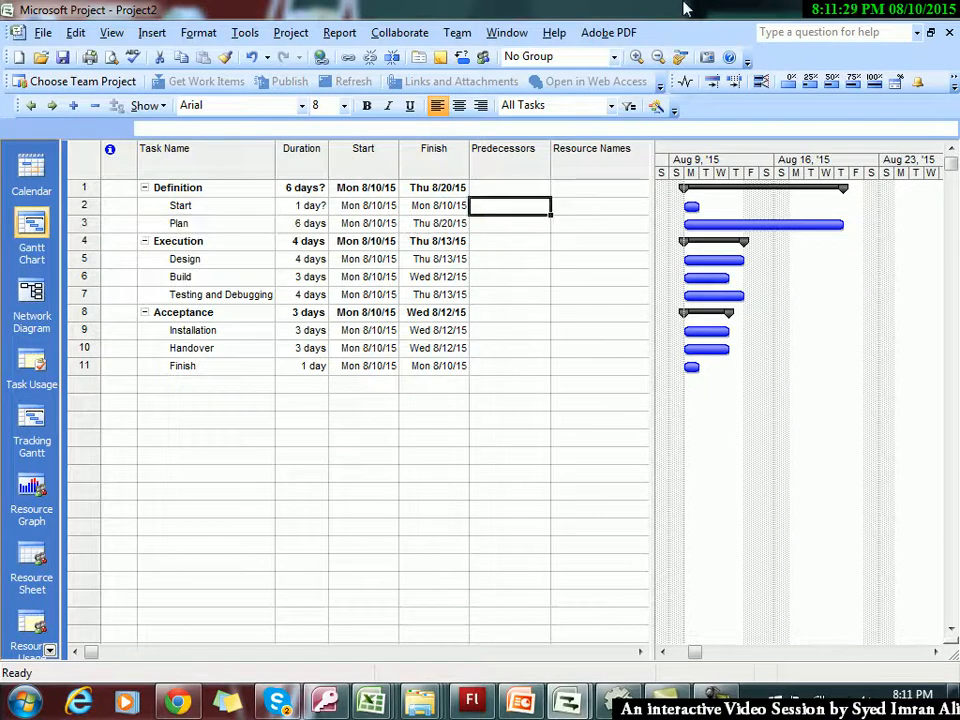
{"action": "key", "text": "Down"}
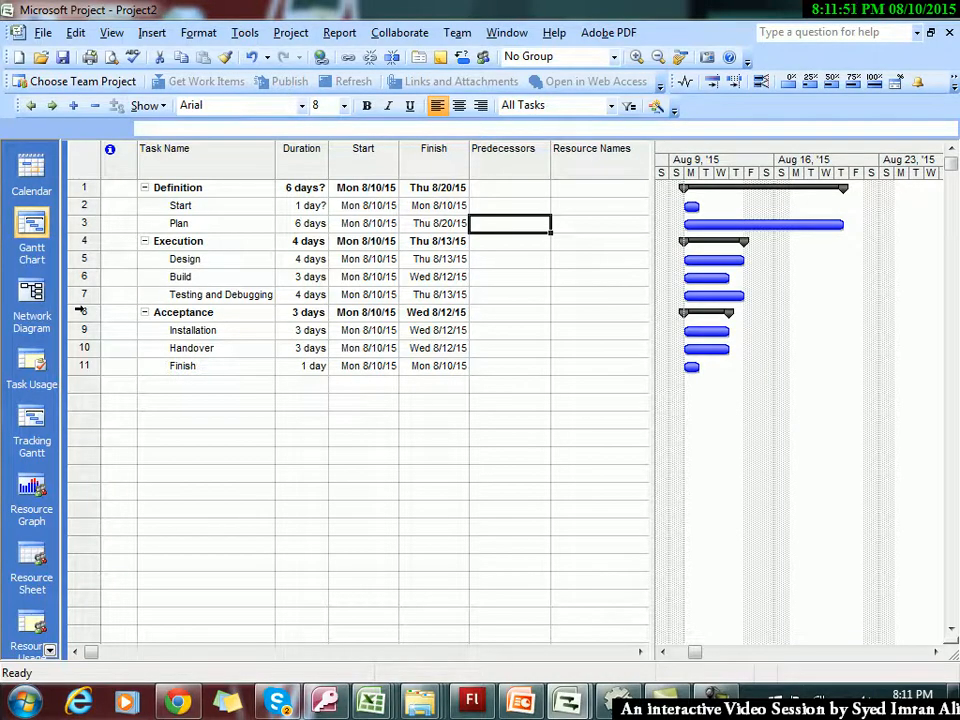
{"action": "type", "text": "2"}
{"action": "key", "text": "Return"}
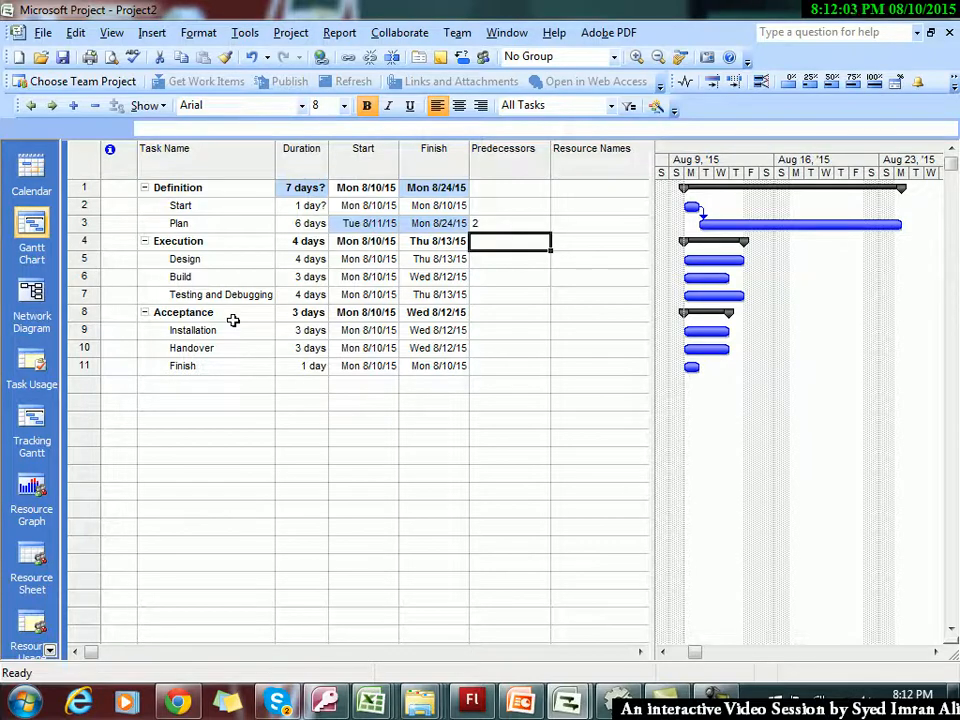
Step: Try making the Plan task (task 3) the predecessor of the Execution summary task, and clear that link
{"action": "key", "text": "Down"}
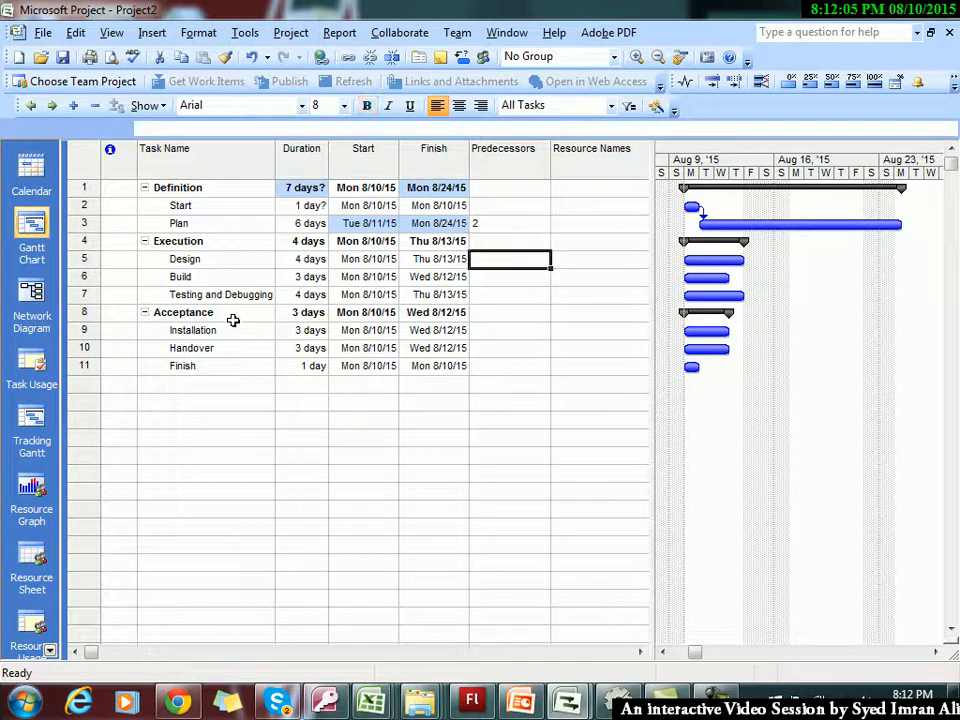
{"action": "key", "text": "Up"}
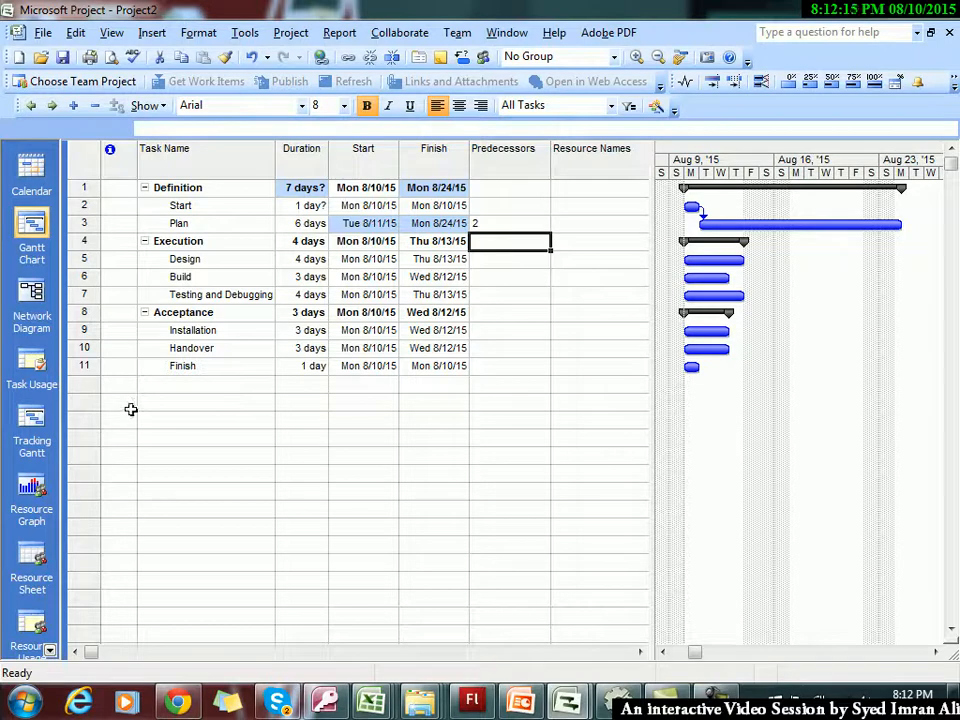
{"action": "type", "text": "3"}
{"action": "key", "text": "Return"}
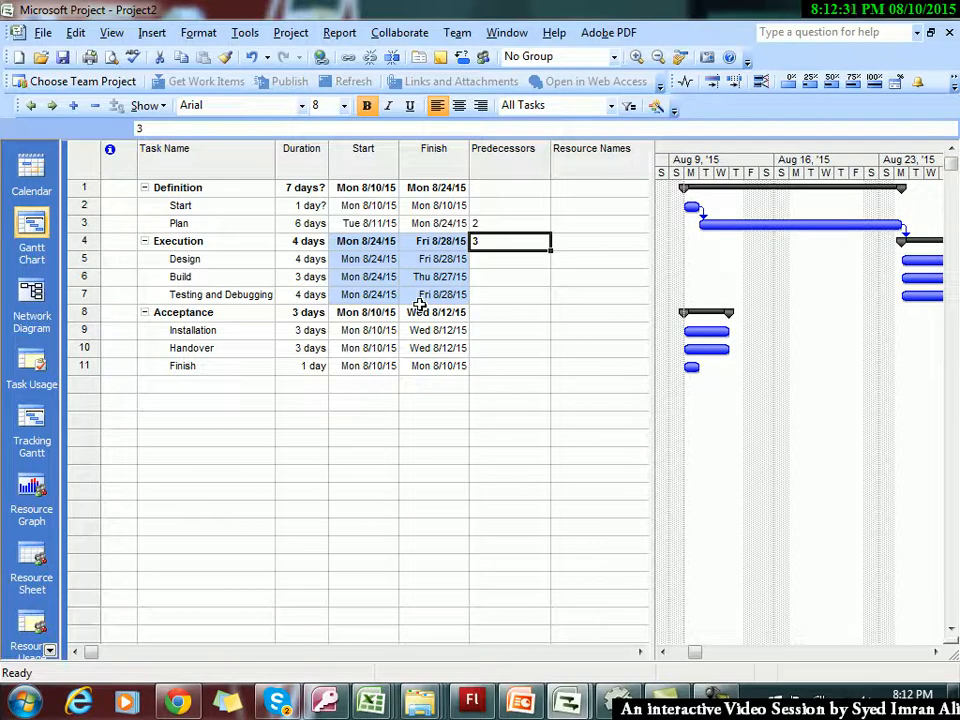
{"action": "key", "text": "Delete"}
Step: Make the Plan task (task 3) the predecessor of the Design task
{"action": "key", "text": "Down"}
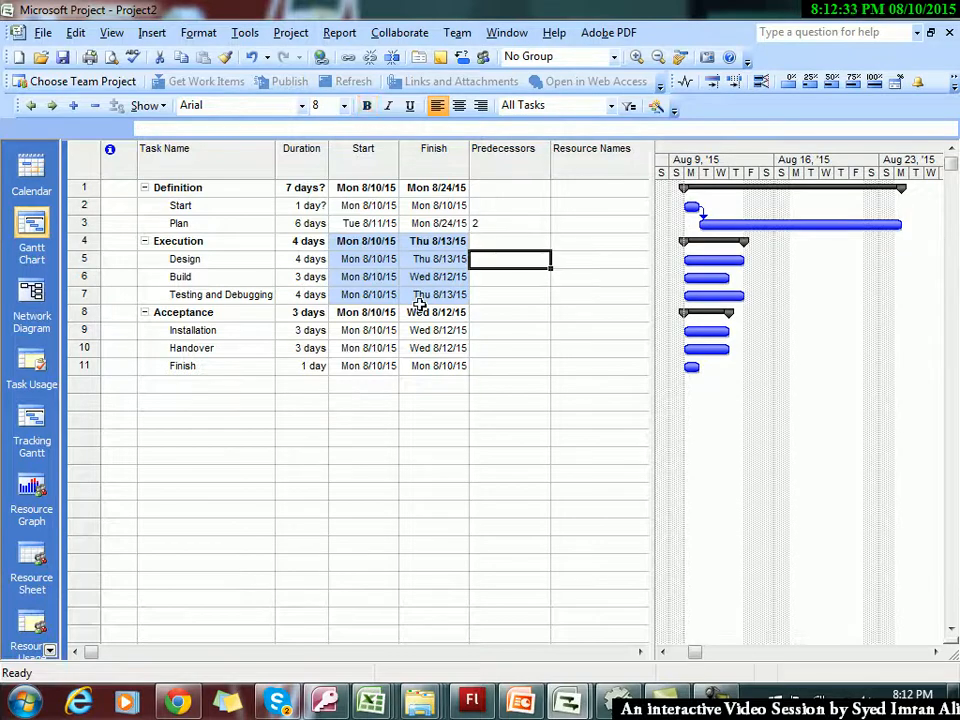
{"action": "type", "text": "3"}
{"action": "key", "text": "Return"}
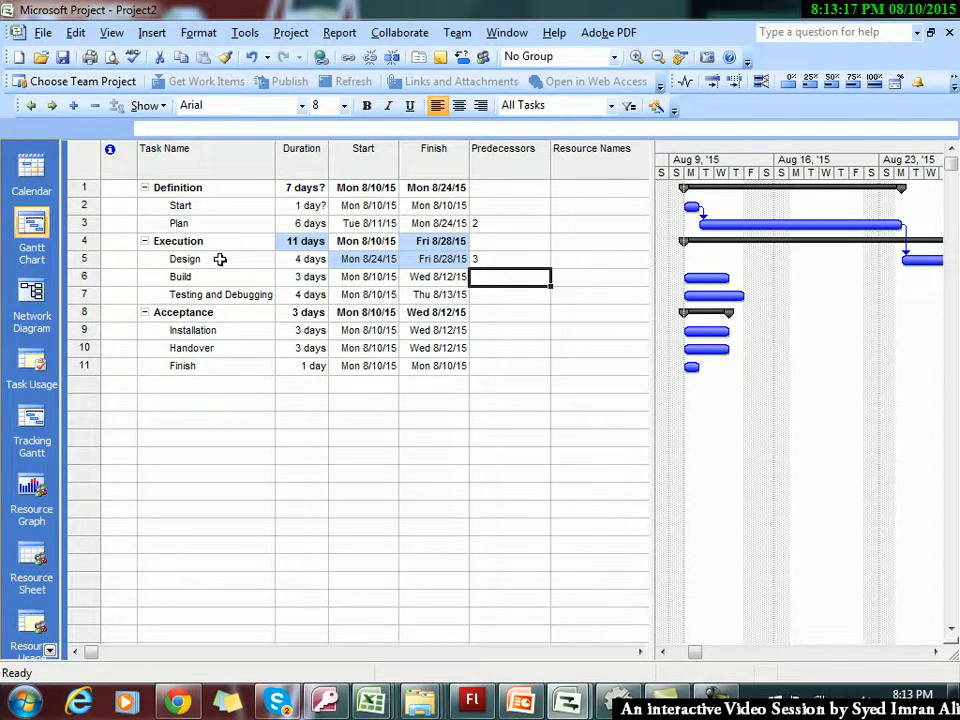
Step: Try to make the Execution summary task (task 4) the predecessor of its Build subtask
{"action": "type", "text": "4"}
{"action": "key", "text": "Return"}
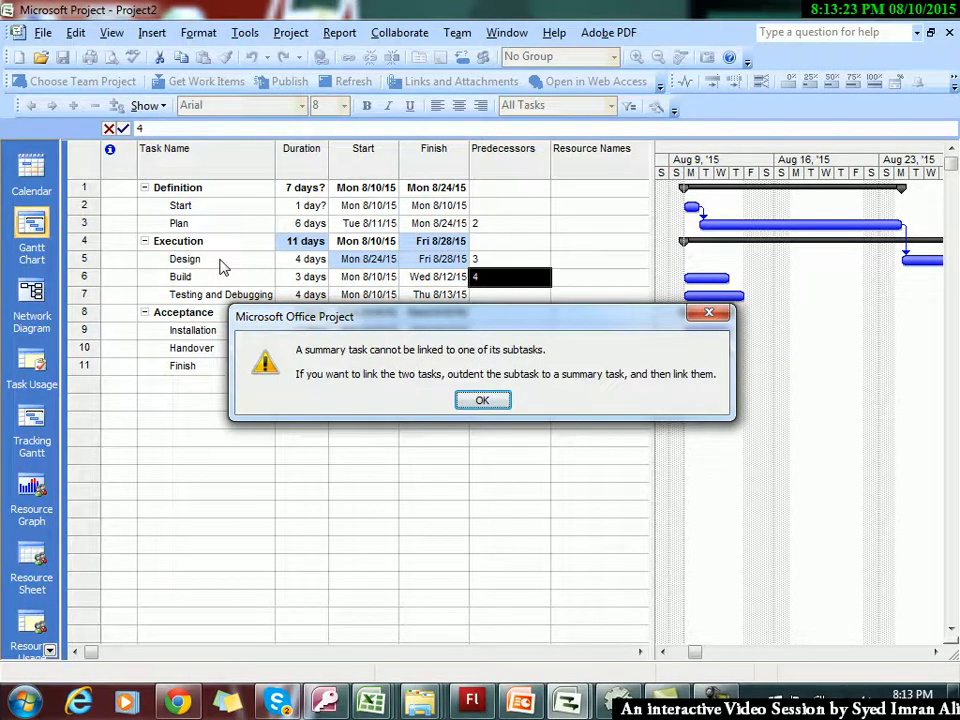
{"action": "key", "text": "Return"}
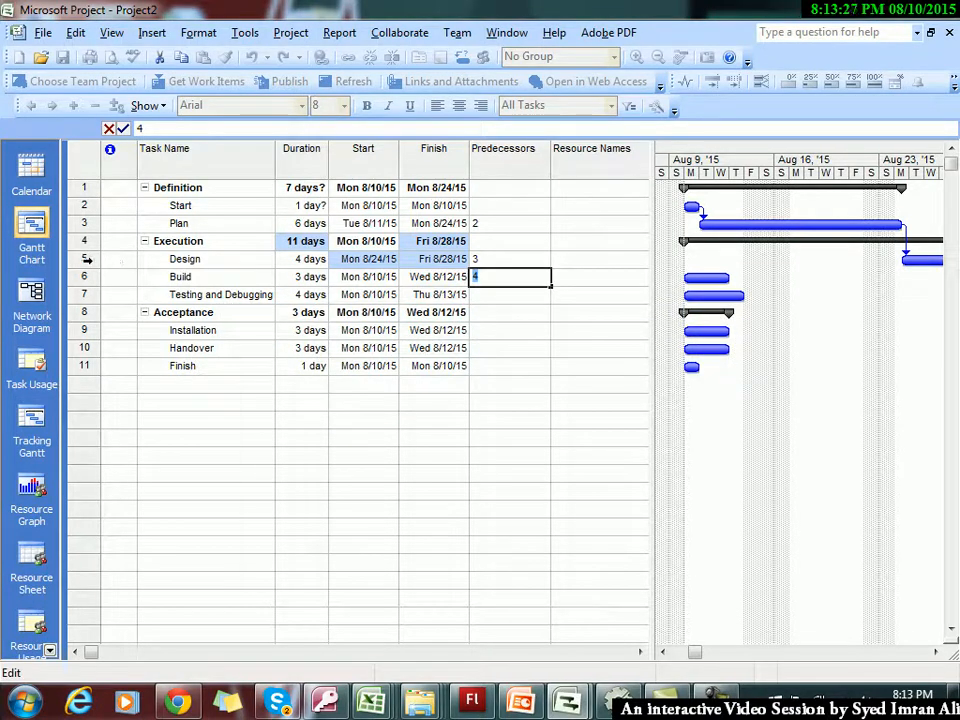
Step: Make the Design task (task 5) the predecessor of both Build and Testing and Debugging
{"action": "type", "text": "5"}
{"action": "key", "text": "Return"}
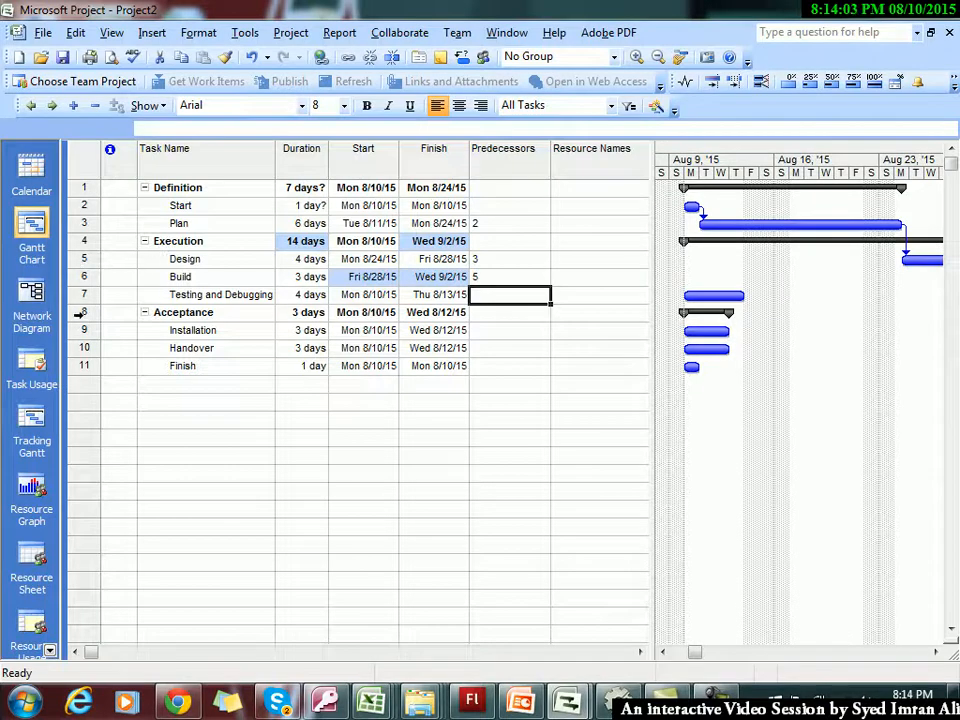
{"action": "type", "text": "5"}
{"action": "key", "text": "Return"}
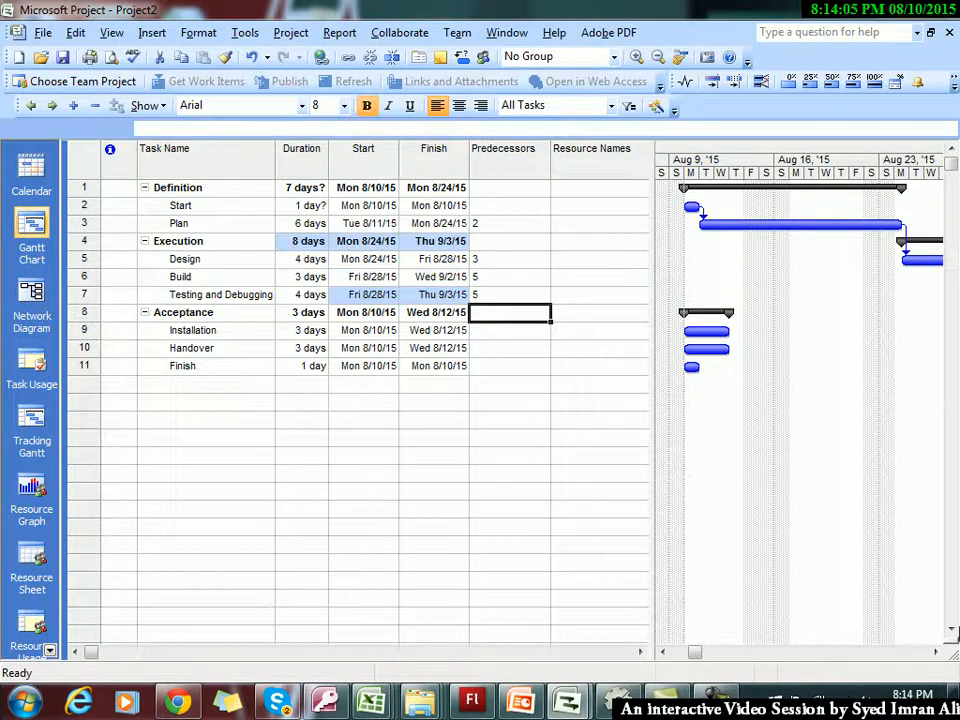
Step: Link the Acceptance subtasks by setting predecessor 7 for Installation, 9 for Handover and 10 for Finish
{"action": "left_click", "coordinate": [936, 652]}
{"action": "left_click", "coordinate": [936, 652]}
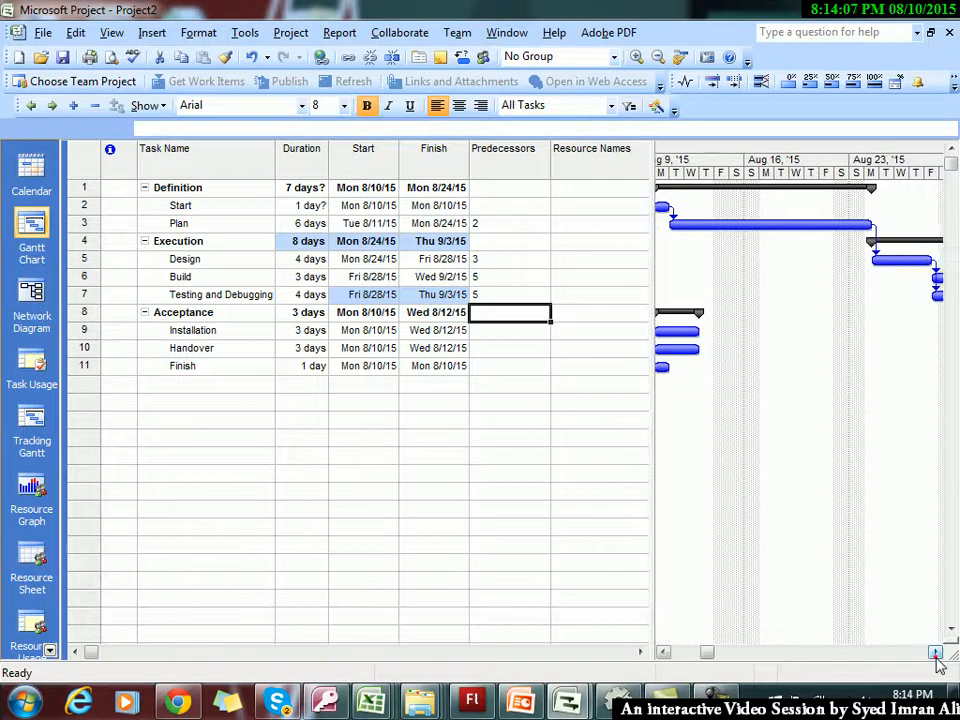
{"action": "left_click_drag", "start_coordinate": [655, 379], "coordinate": [586, 377]}
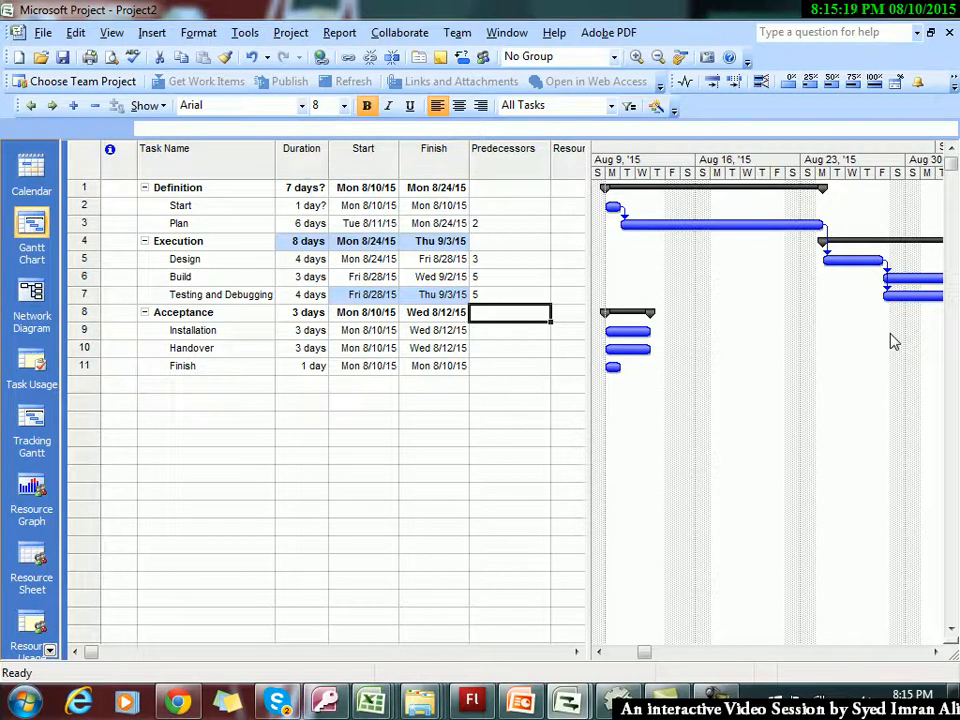
{"action": "key", "text": "Down"}
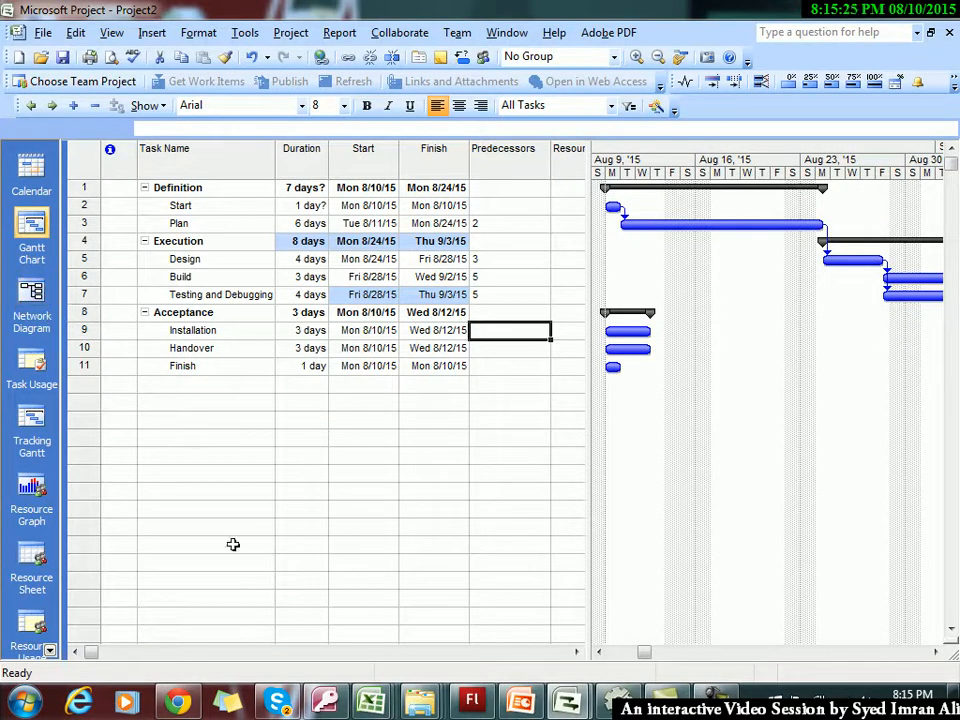
{"action": "type", "text": "7"}
{"action": "key", "text": "Return"}
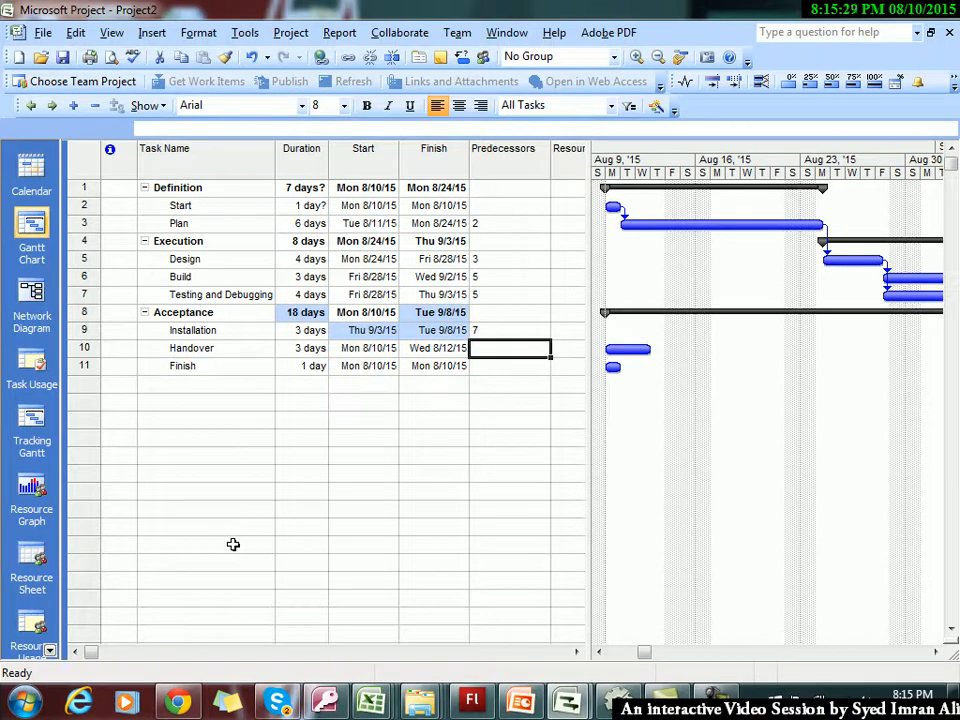
{"action": "type", "text": "9"}
{"action": "key", "text": "Return"}
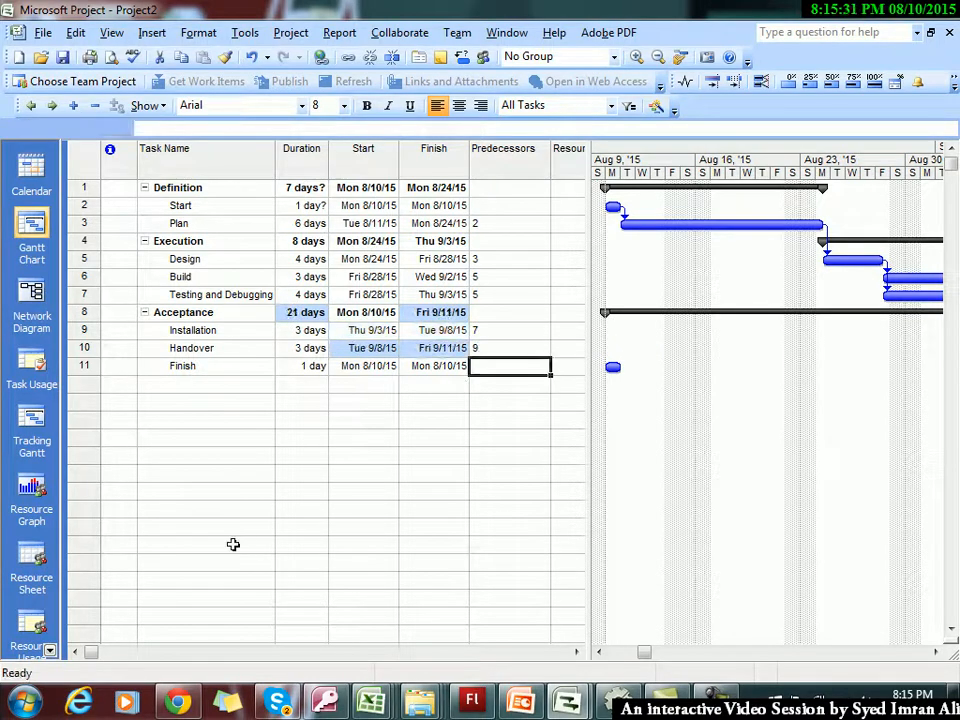
{"action": "type", "text": "10"}
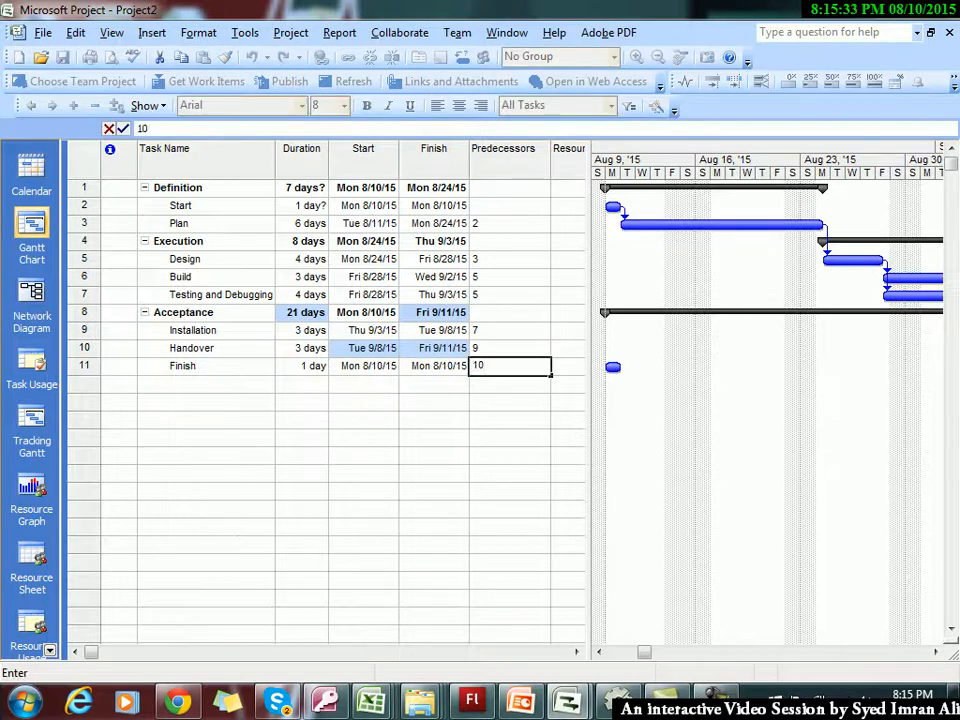
{"action": "key", "text": "Return"}
Step: Widen the Gantt chart area and examine the linked task bars from August to mid-September
{"action": "type", "text": "\\"}
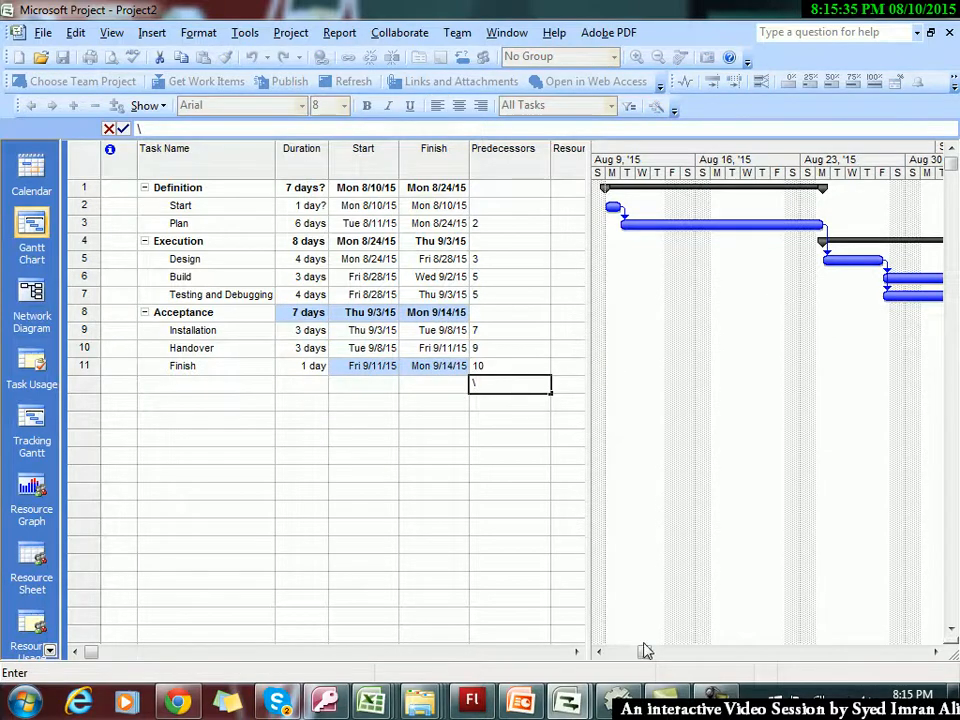
{"action": "left_click_drag", "start_coordinate": [591, 566], "coordinate": [560, 560]}
{"action": "key", "text": "BackSpace"}
{"action": "key", "text": "Escape"}
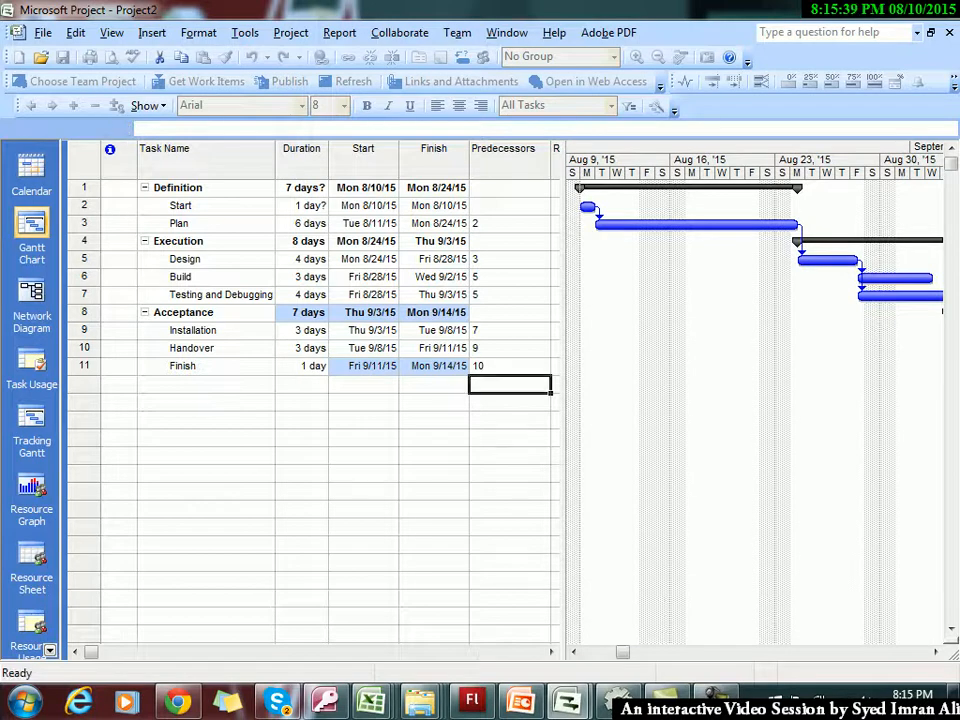
{"action": "left_click", "coordinate": [936, 652]}
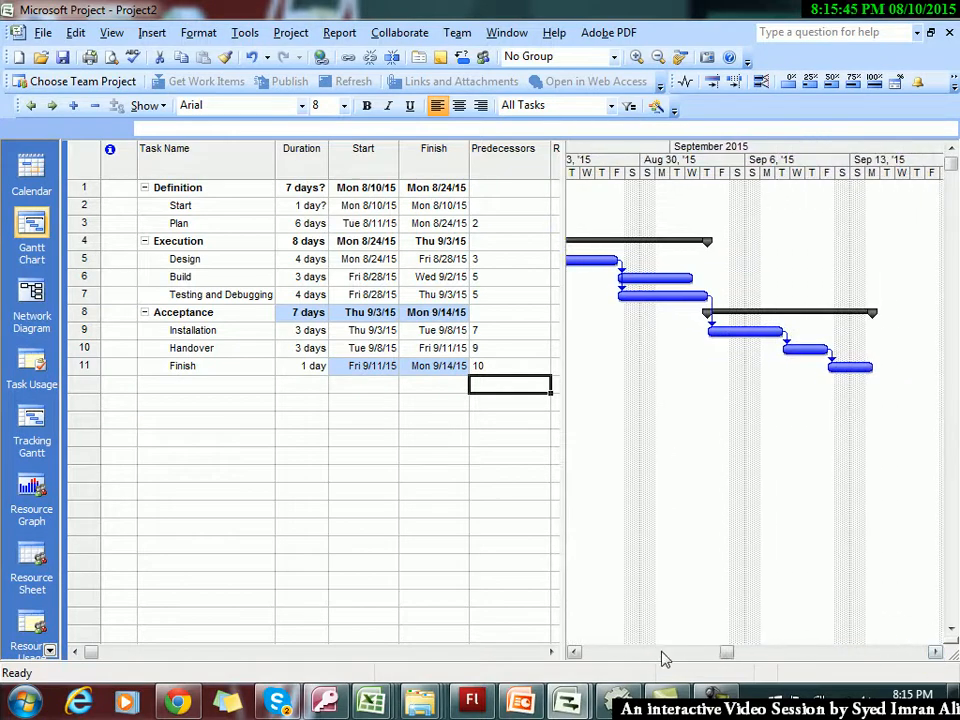
{"action": "left_click", "coordinate": [575, 652]}
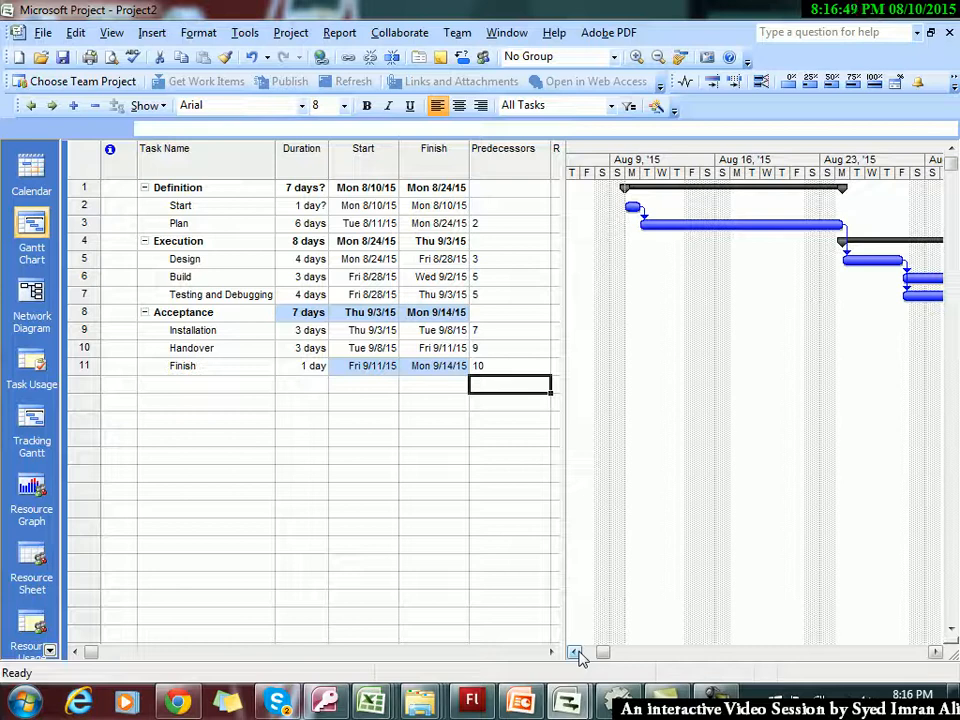
Step: Switch to the Microsoft Project.pptx presentation in PowerPoint and show the Task Dependence slide full screen
{"action": "left_click", "coordinate": [522, 703]}
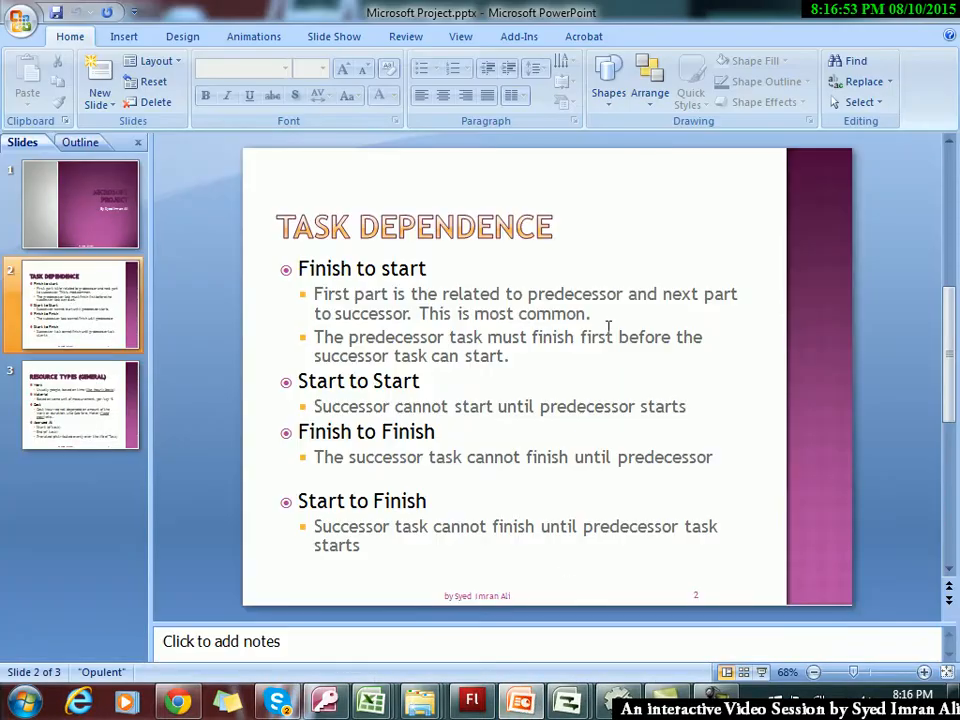
{"action": "key", "text": "shift+F5"}
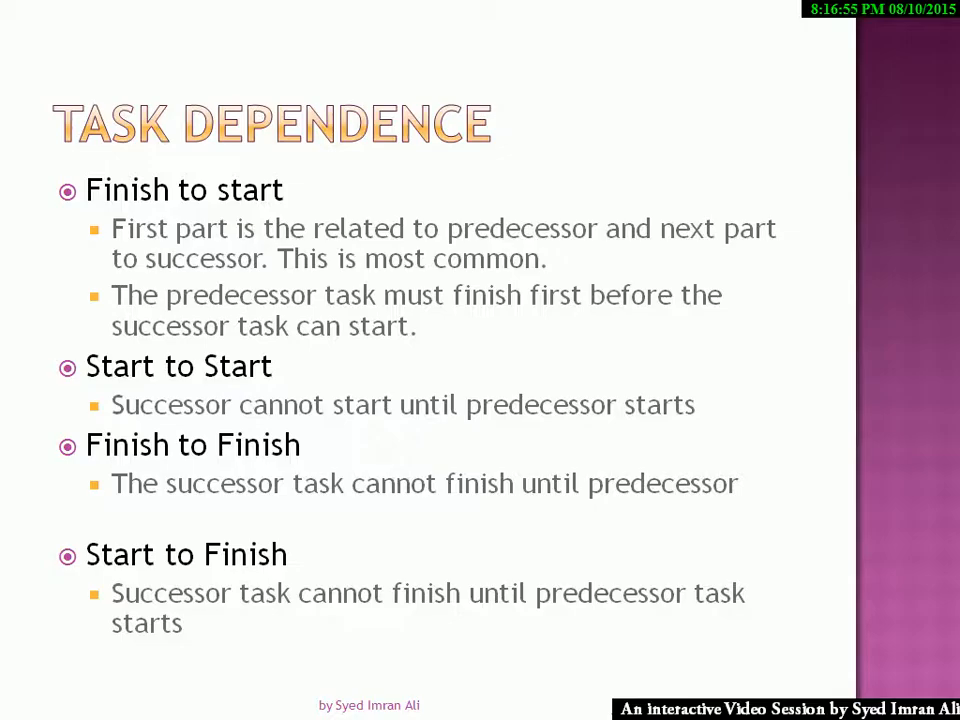
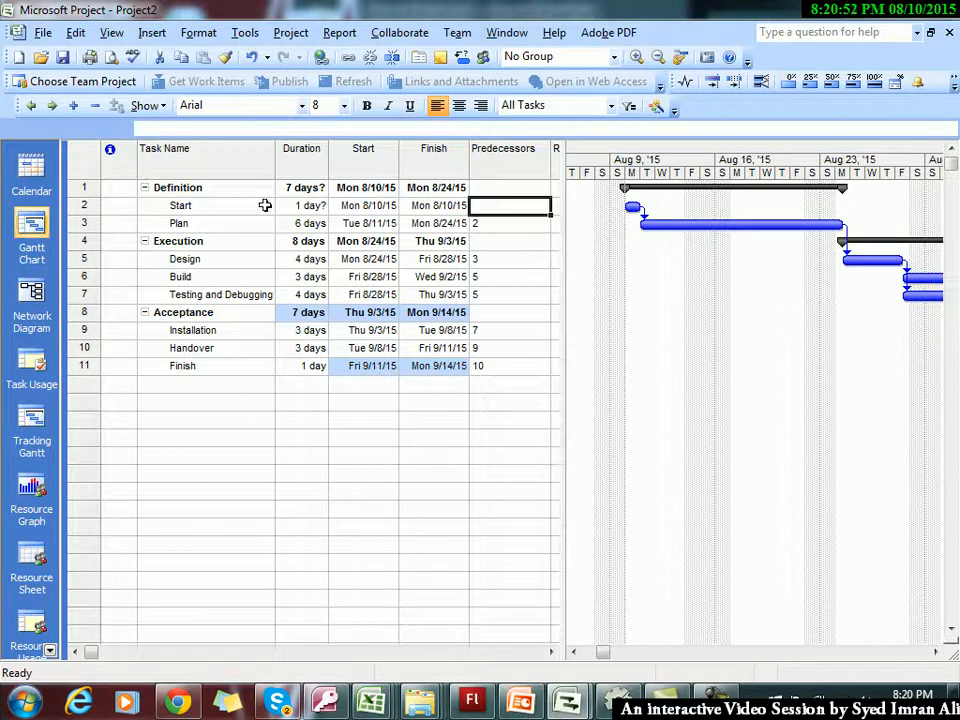
Step: Inspect the predecessor list in the Start task's information and close it without changes
{"action": "double_click", "coordinate": [160, 204]}
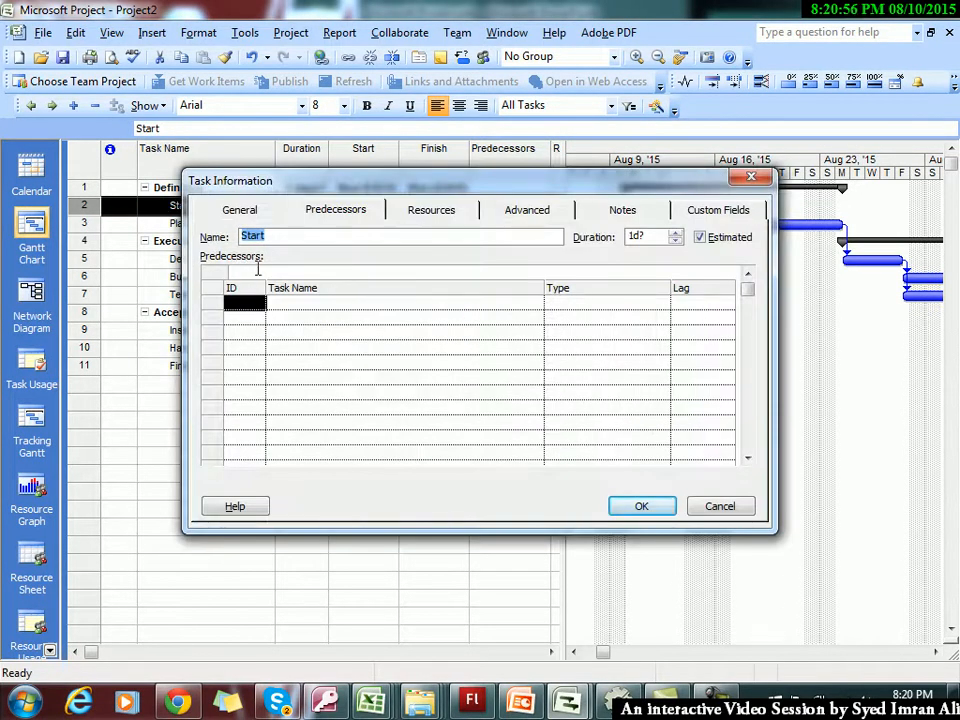
{"action": "left_click", "coordinate": [286, 302]}
{"action": "left_click", "coordinate": [253, 302]}
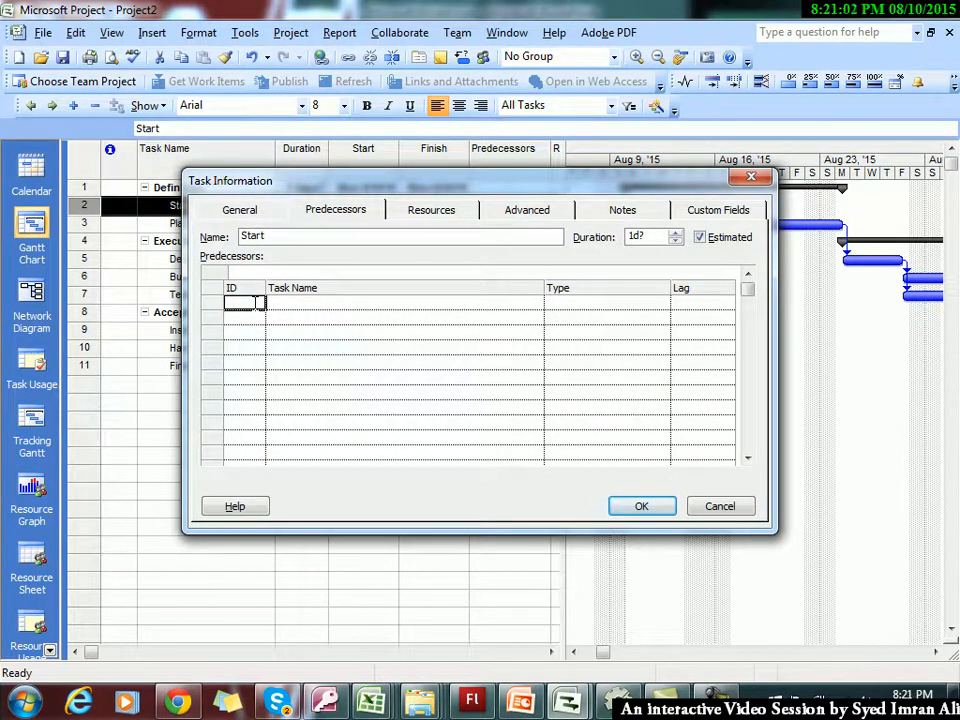
{"action": "key", "text": "Escape"}
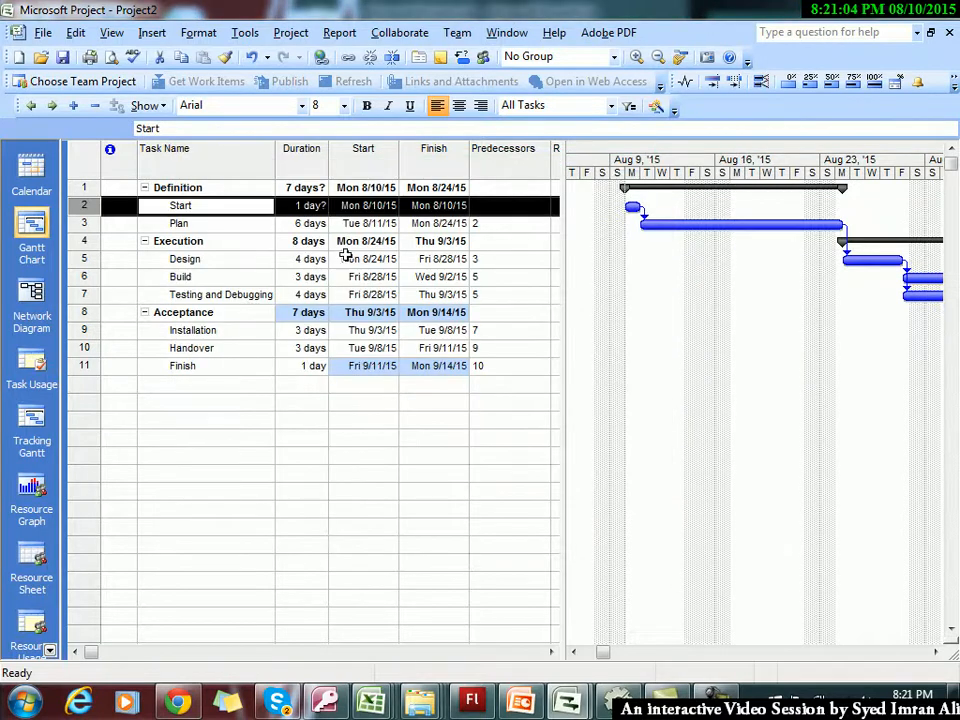
Step: Examine the available dependency types for the Plan task's link to Start, keeping Finish-to-Start (FS)
{"action": "left_click", "coordinate": [485, 224]}
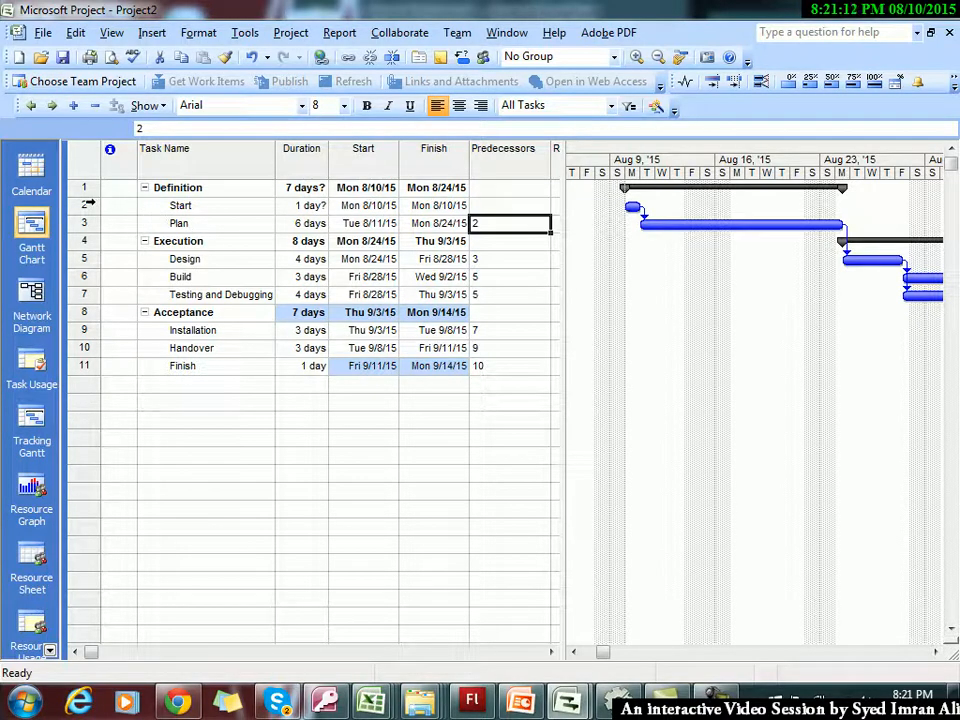
{"action": "double_click", "coordinate": [193, 225]}
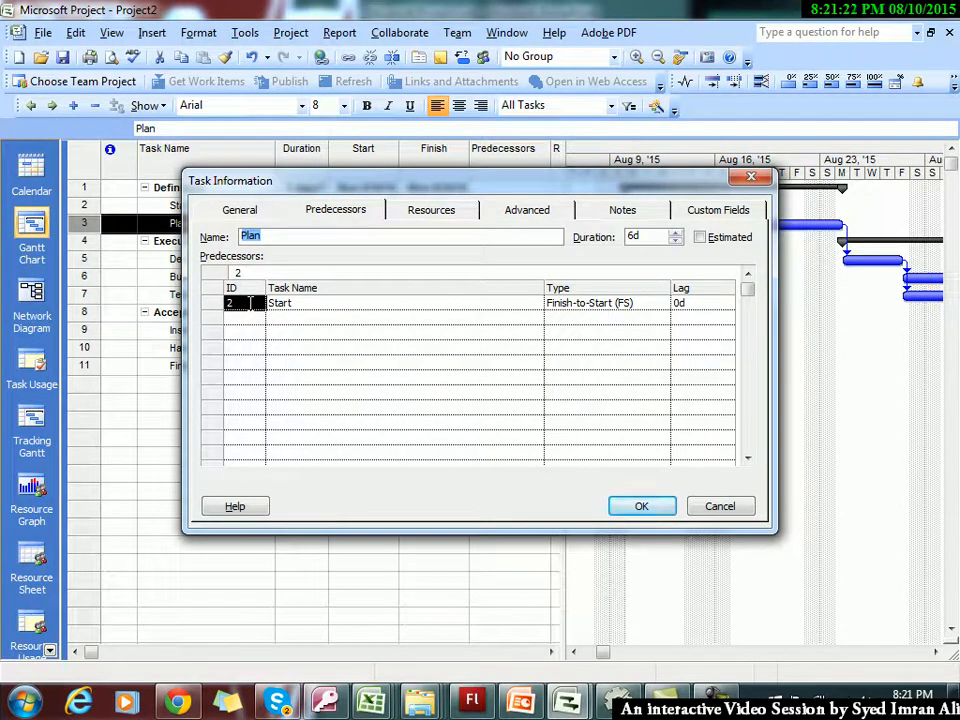
{"action": "left_click", "coordinate": [285, 302]}
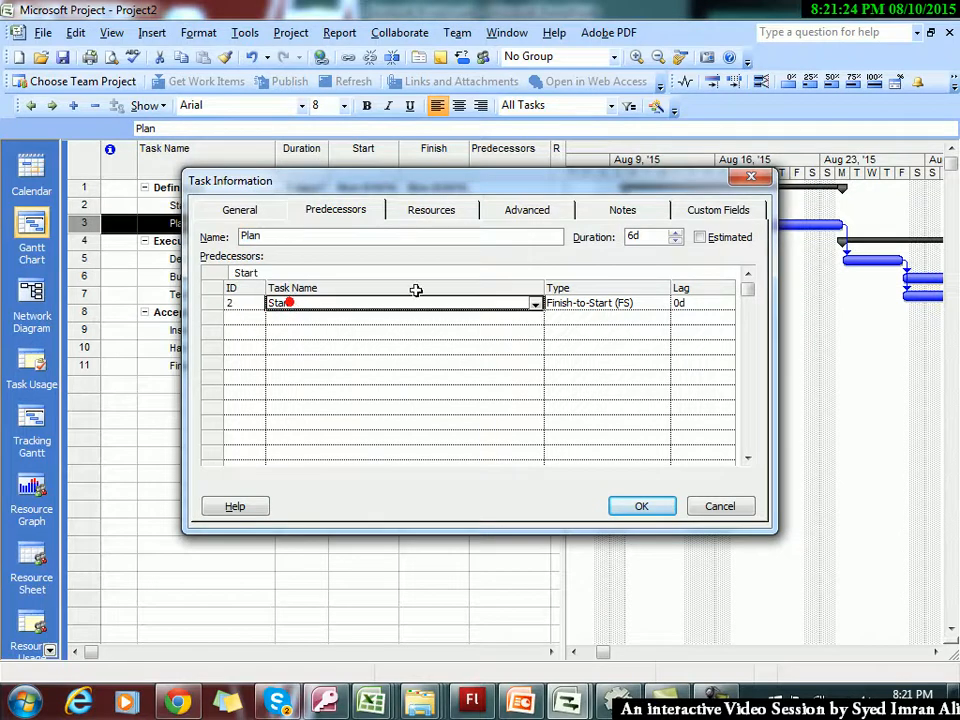
{"action": "left_click", "coordinate": [645, 302]}
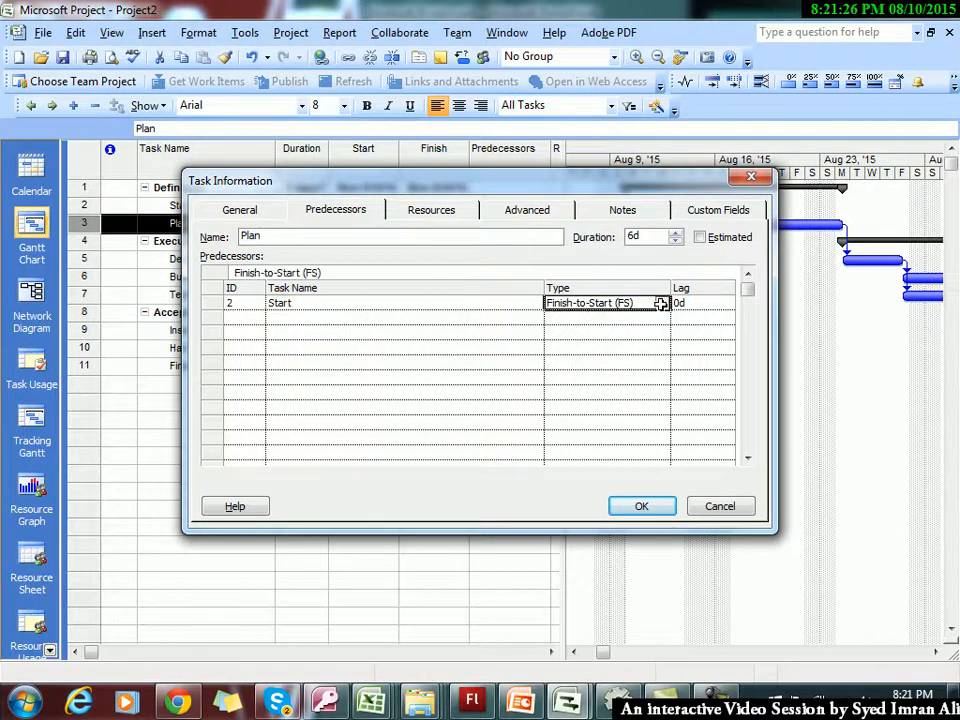
{"action": "left_click", "coordinate": [665, 304]}
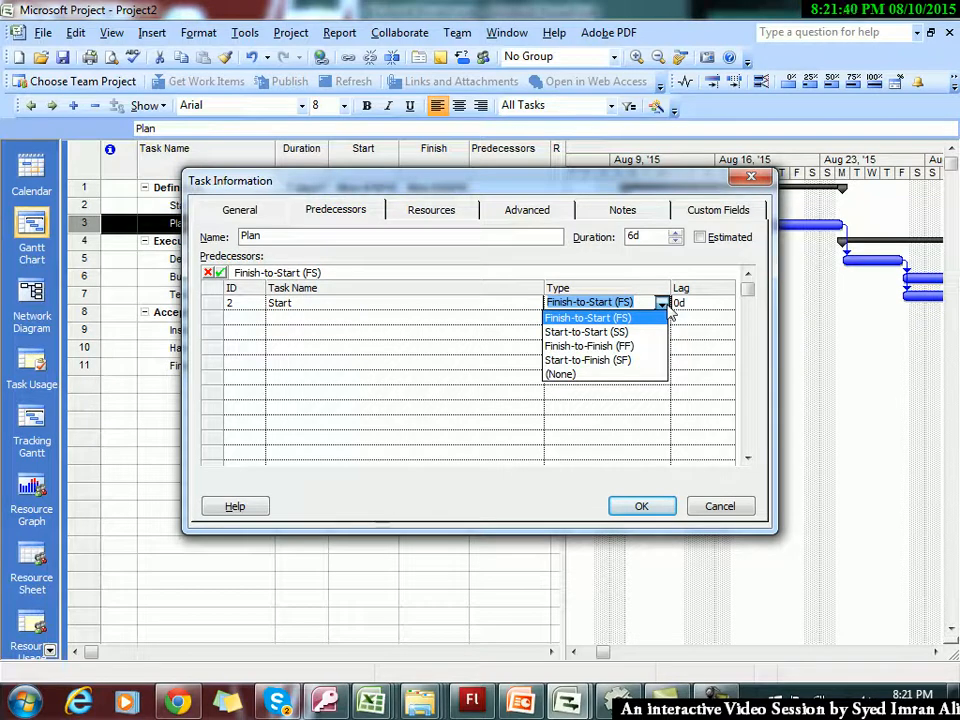
{"action": "left_click", "coordinate": [667, 305]}
{"action": "key", "text": "Return"}
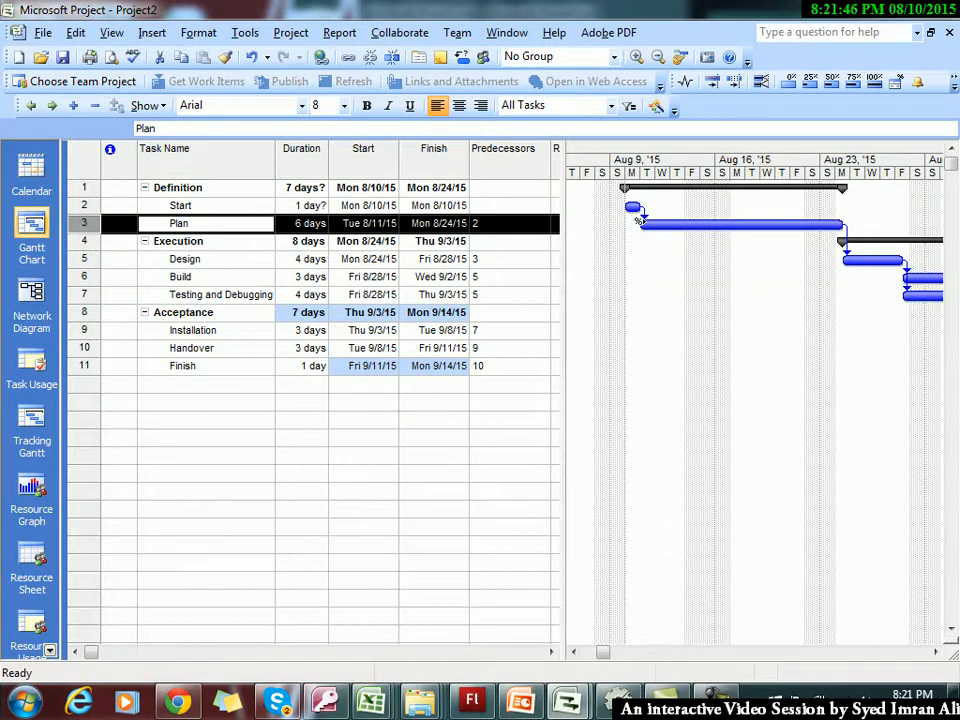
Step: Set a lag of +2 days on the Plan task's Finish-to-Start link to Start
{"action": "mouse_move", "coordinate": [641, 221]}
{"action": "double_click", "coordinate": [179, 226]}
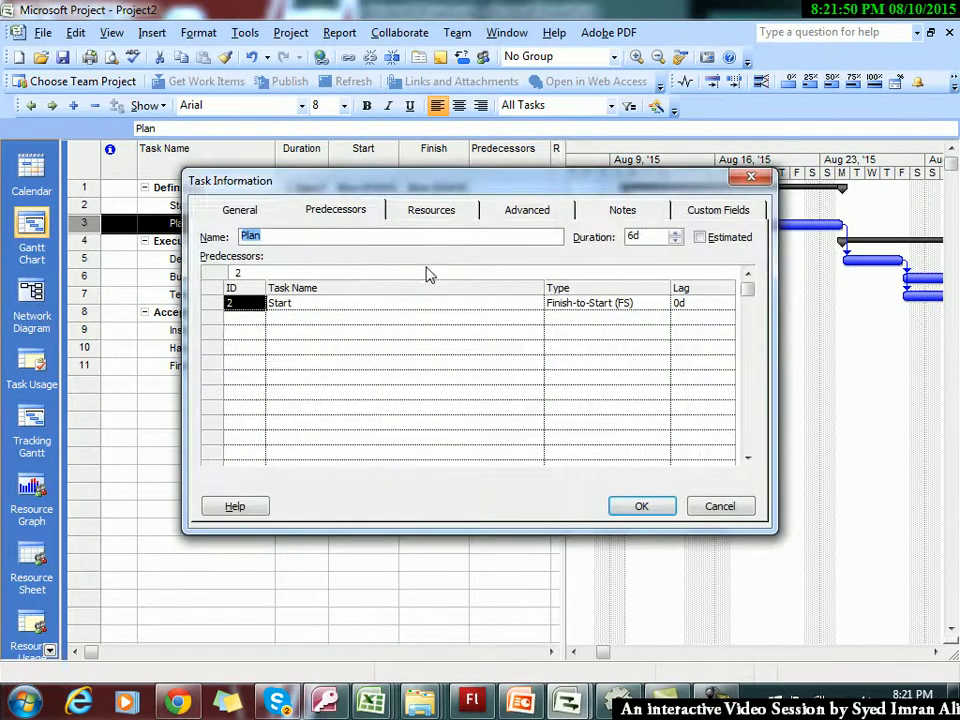
{"action": "left_click", "coordinate": [341, 208]}
{"action": "left_click", "coordinate": [413, 211]}
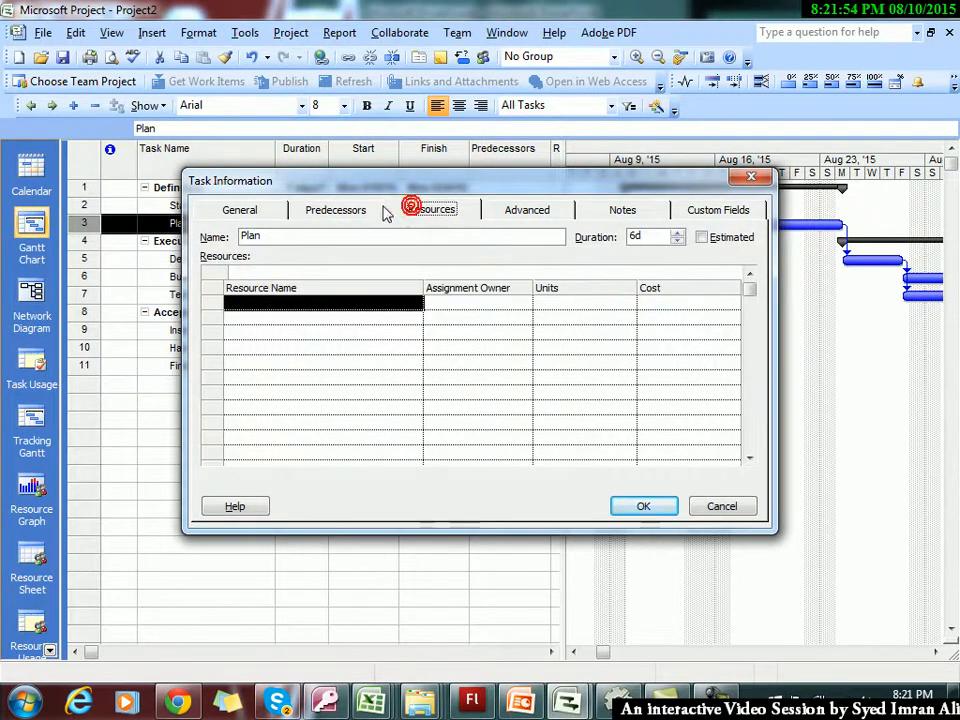
{"action": "left_click", "coordinate": [350, 210]}
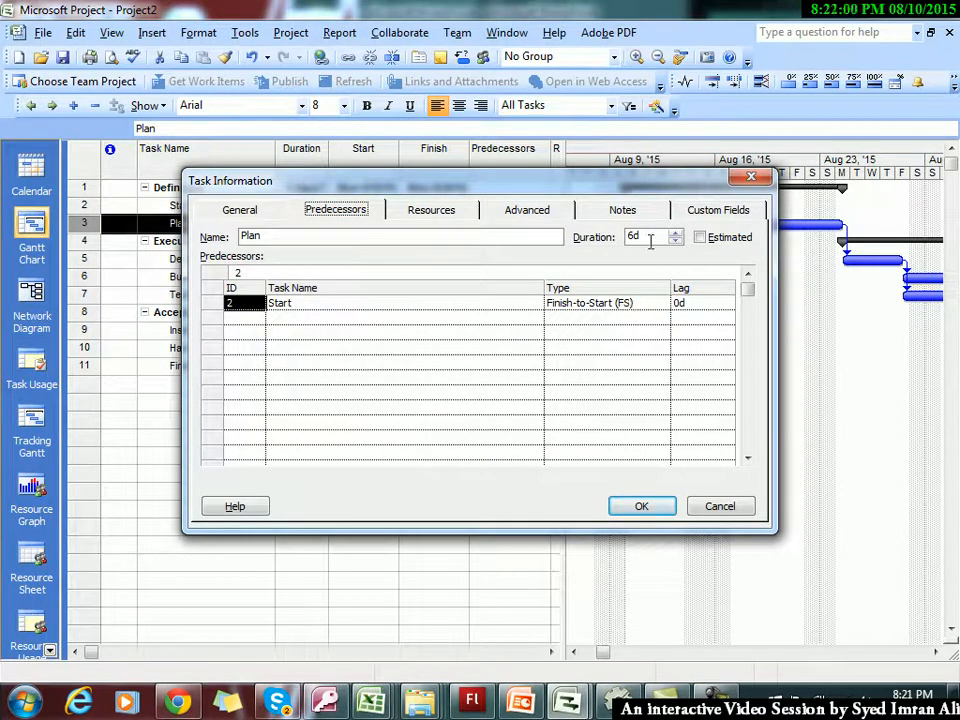
{"action": "left_click_drag", "start_coordinate": [645, 182], "coordinate": [543, 333]}
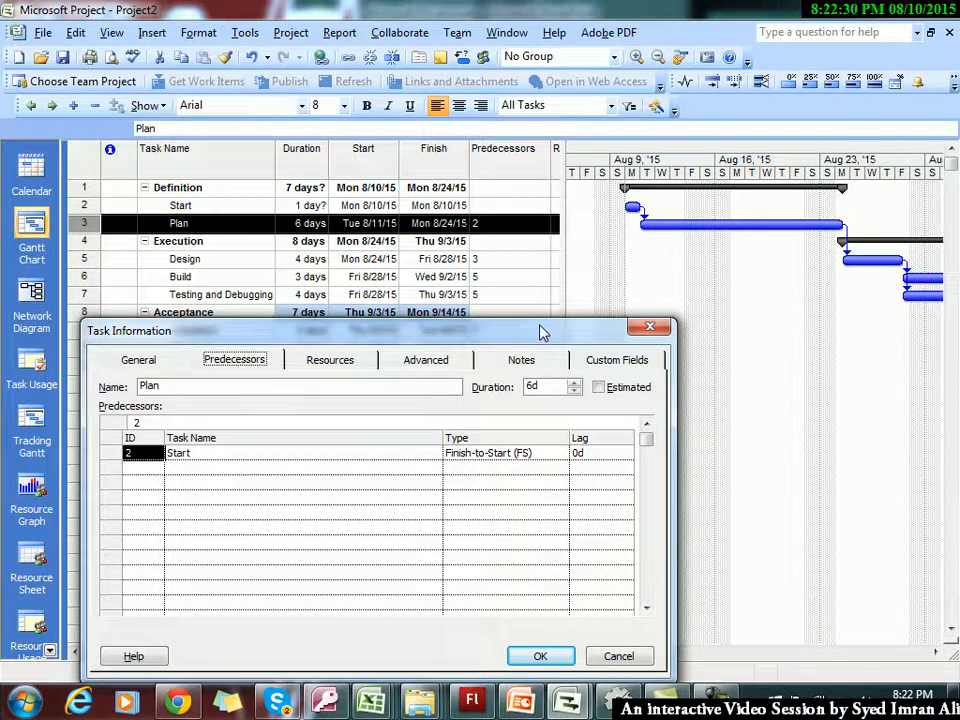
{"action": "left_click", "coordinate": [580, 453]}
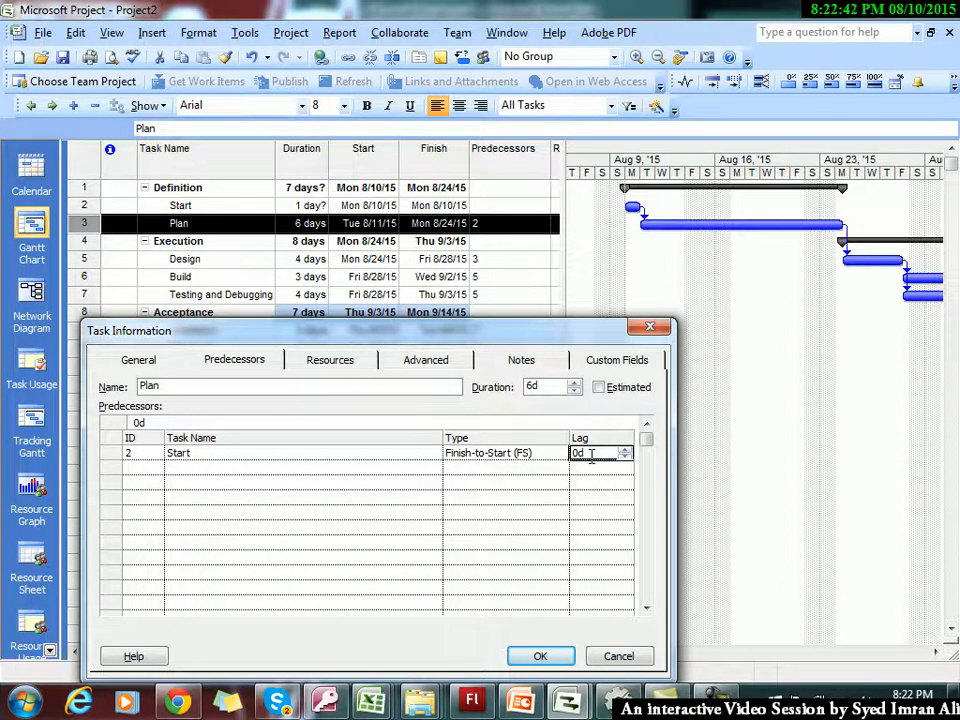
{"action": "key", "text": "BackSpace"}
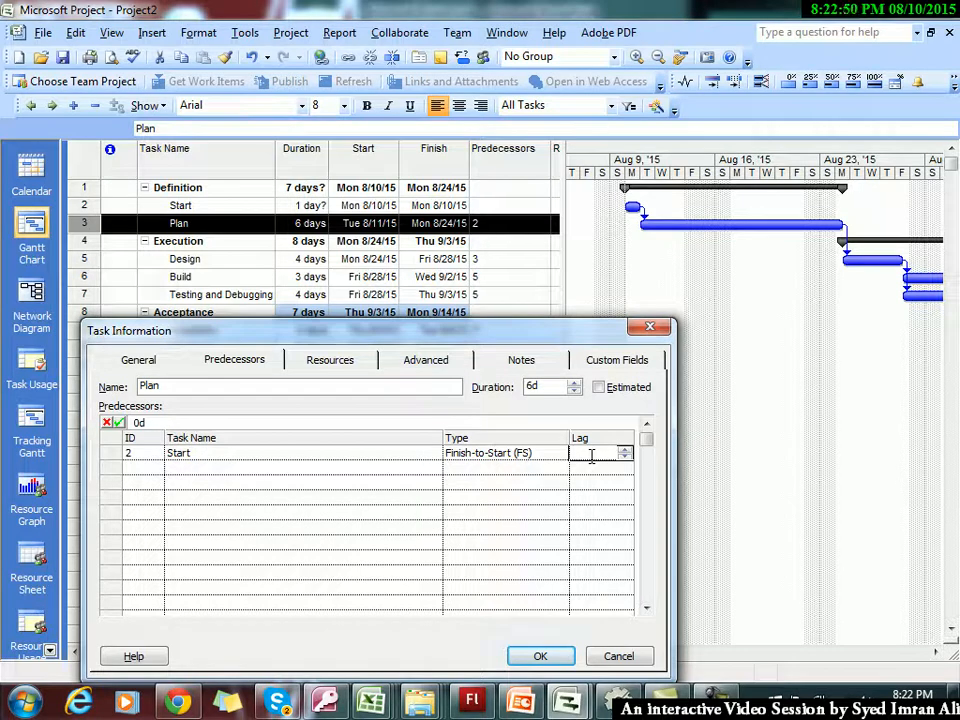
{"action": "type", "text": "+2"}
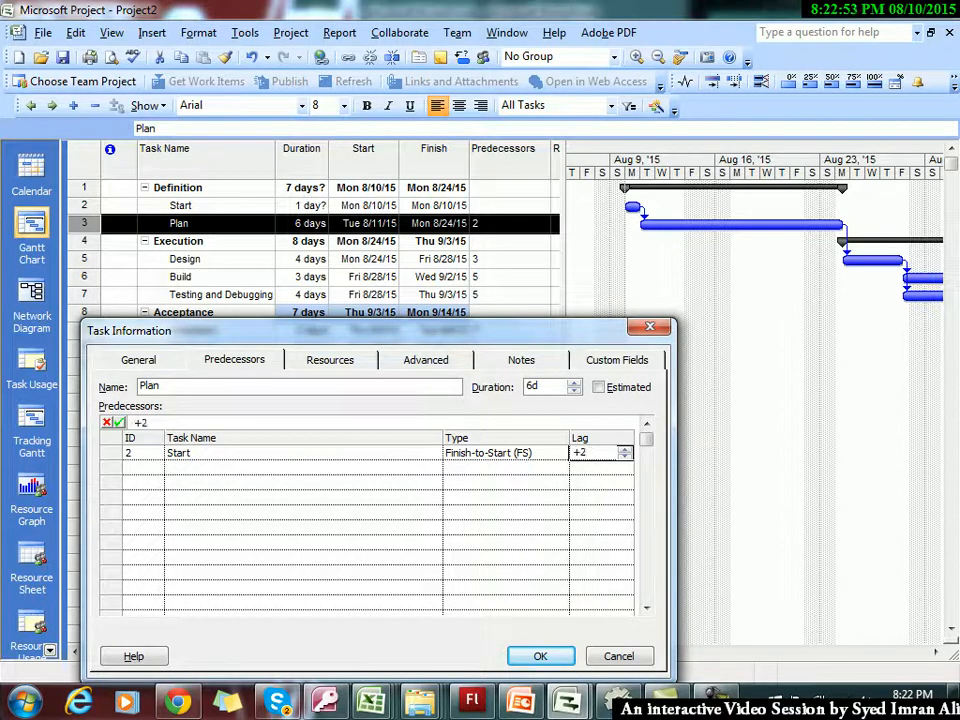
{"action": "key", "text": "Return"}
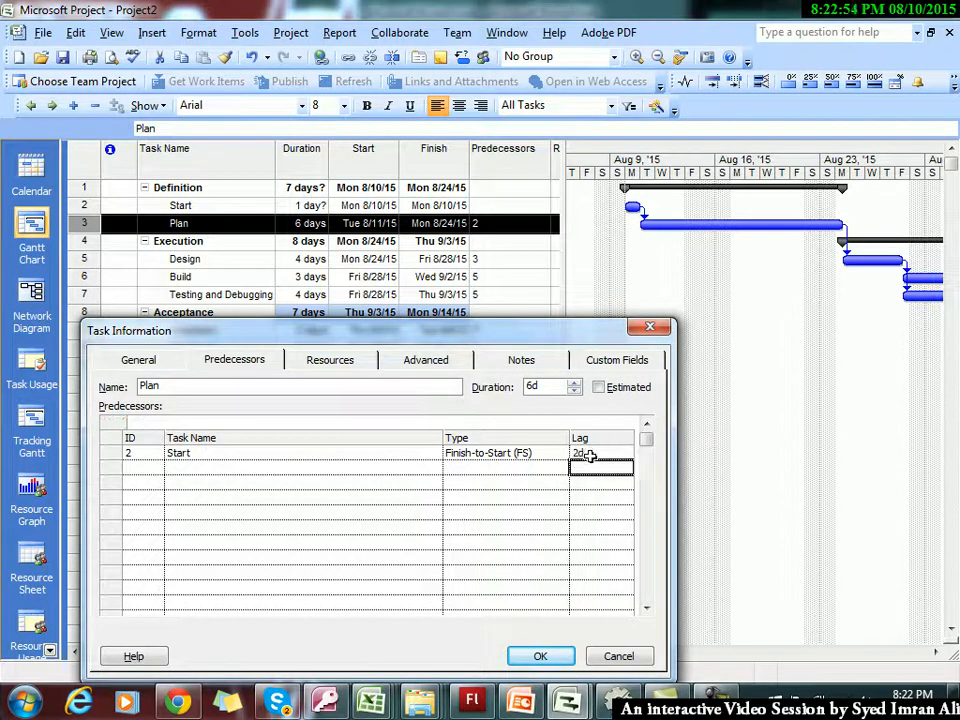
{"action": "left_click", "coordinate": [540, 658]}
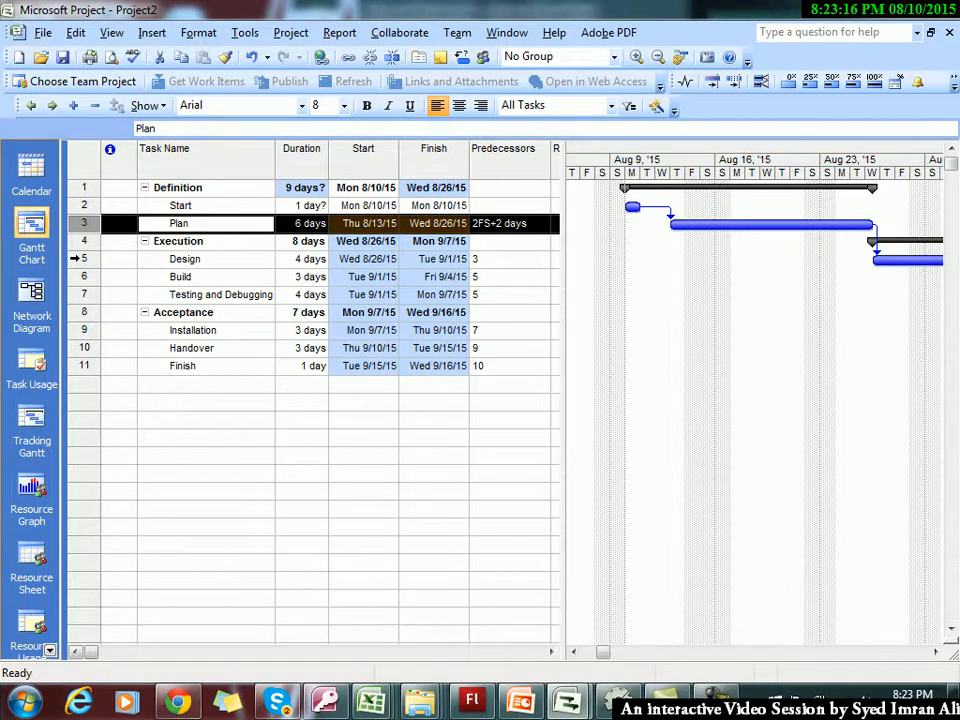
Step: Give the Design task's Finish-to-Start link to Plan a lag of -2 days
{"action": "left_click", "coordinate": [80, 259]}
{"action": "double_click", "coordinate": [81, 262]}
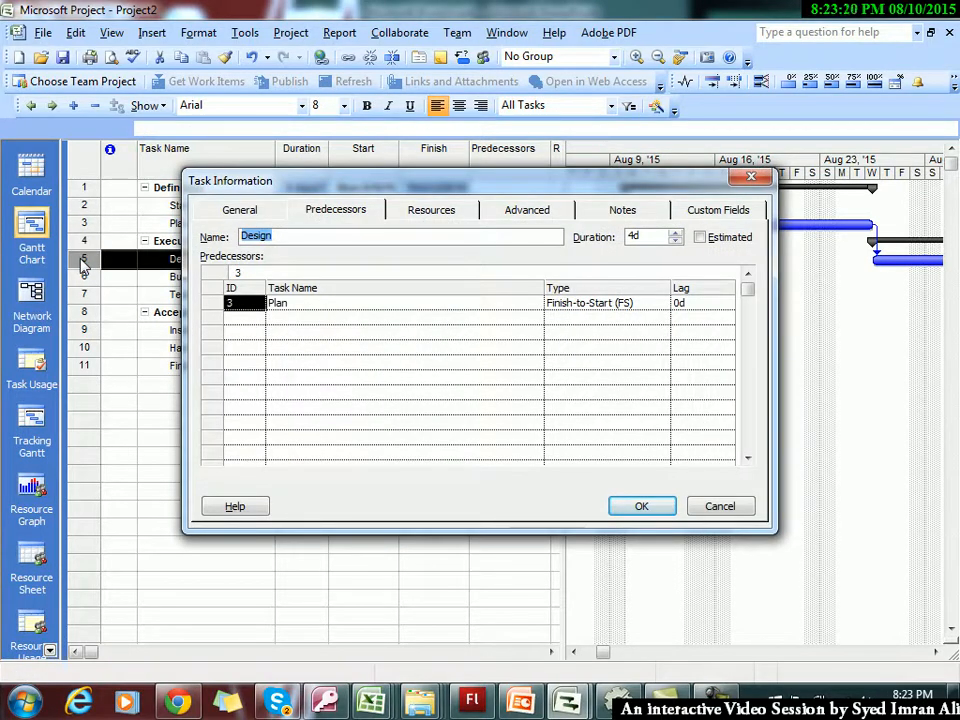
{"action": "left_click", "coordinate": [684, 302]}
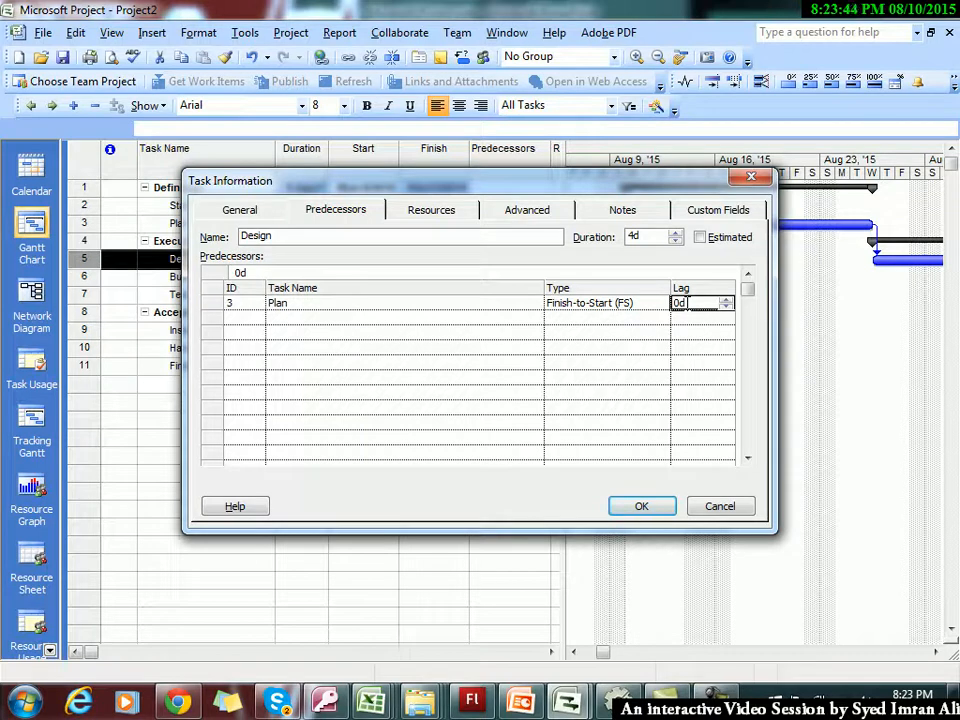
{"action": "key", "text": "BackSpace"}
{"action": "type", "text": "-"}
{"action": "key", "text": "Return"}
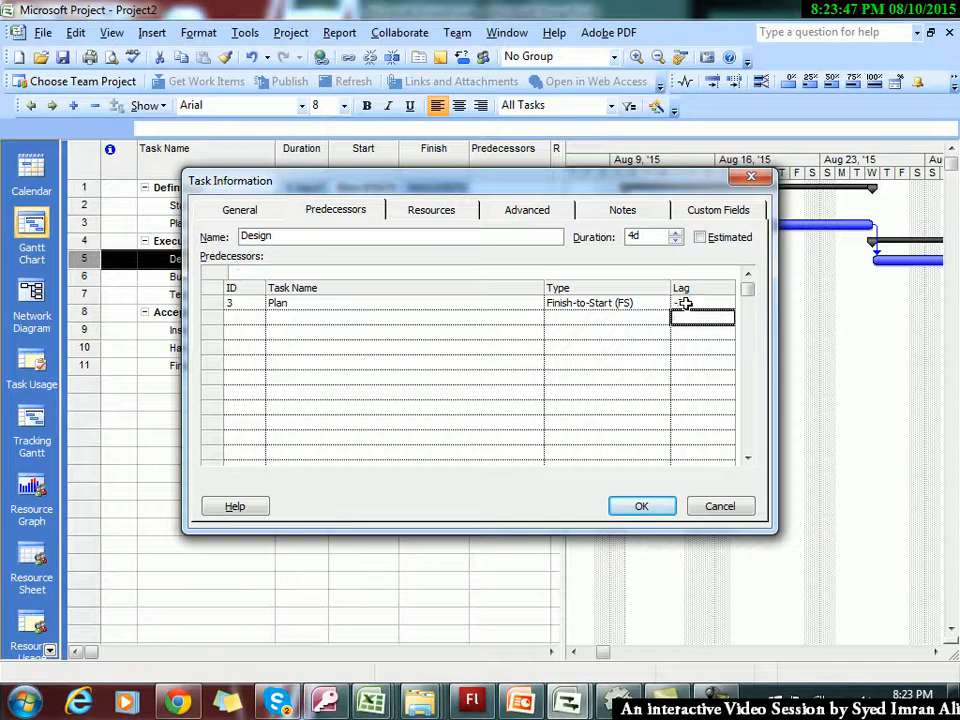
{"action": "left_click", "coordinate": [638, 507]}
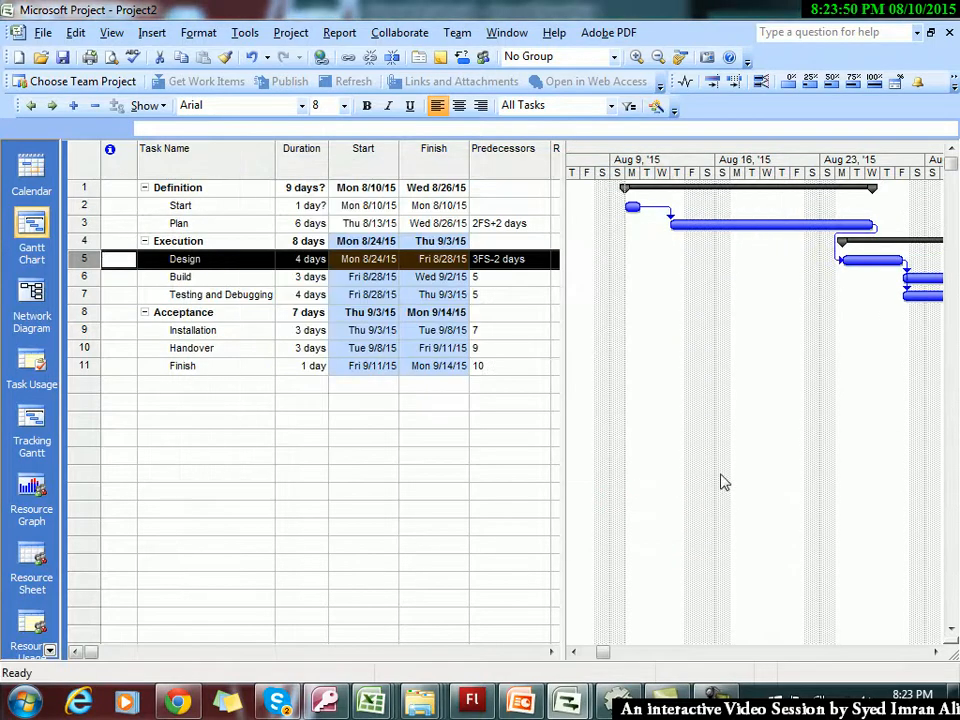
Step: Examine the predecessor entry of the Plan task in the task table
{"action": "key", "text": "Up"}
{"action": "key", "text": "Up"}
{"action": "key", "text": "Right"}
{"action": "key", "text": "Right"}
{"action": "key", "text": "Right"}
{"action": "key", "text": "Right"}
{"action": "key", "text": "Right"}
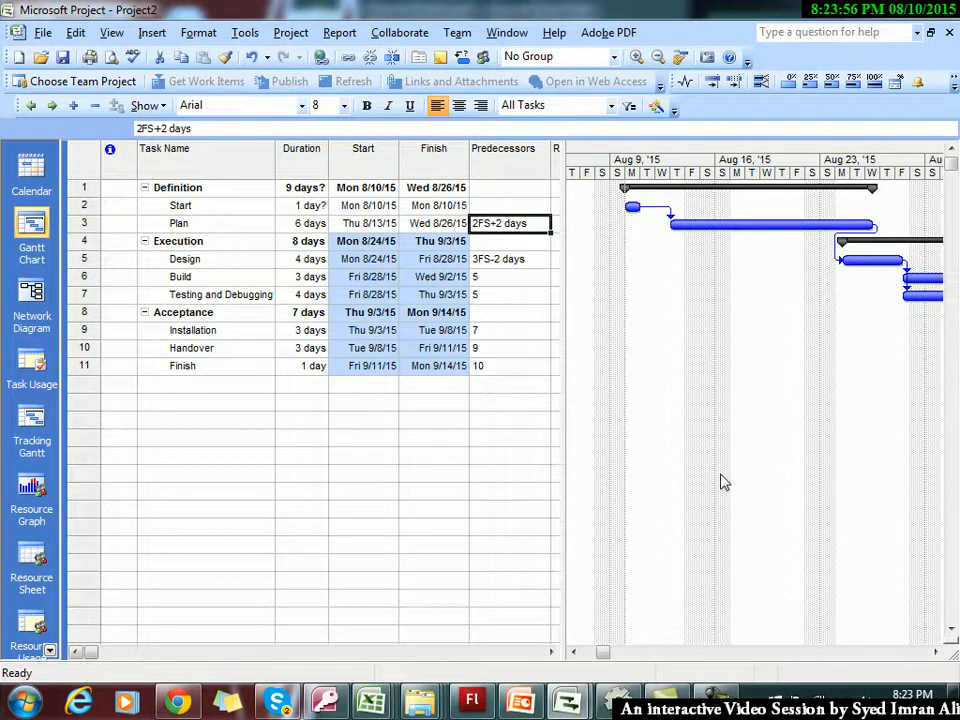
{"action": "left_click", "coordinate": [518, 223]}
Step: Change the Build task's dependency on Design to Start-to-Start (SS)
{"action": "double_click", "coordinate": [84, 276]}
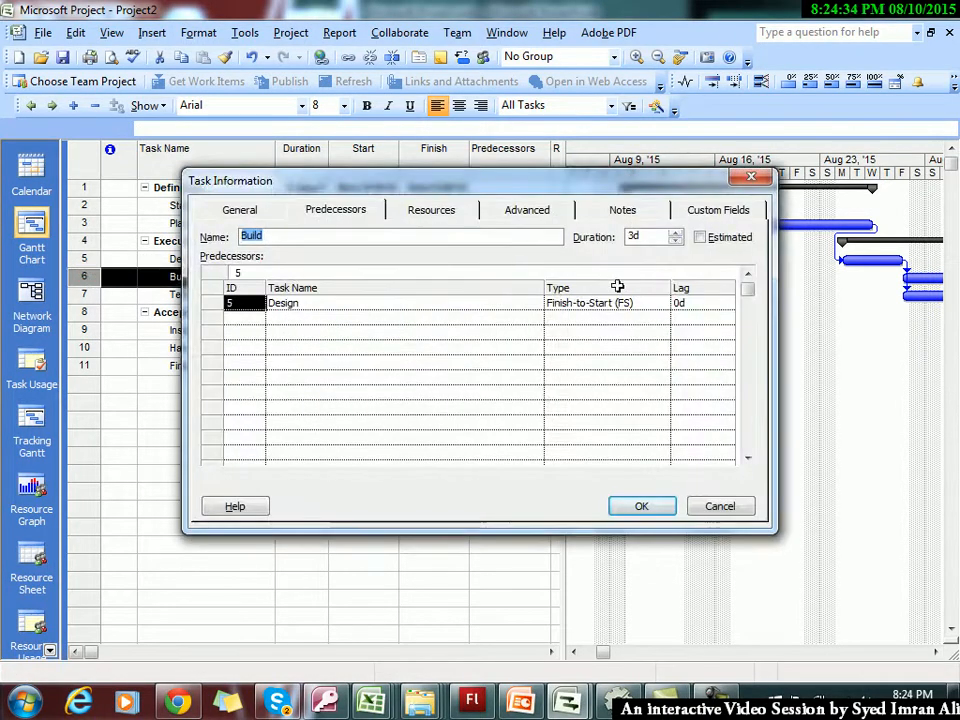
{"action": "left_click", "coordinate": [638, 302]}
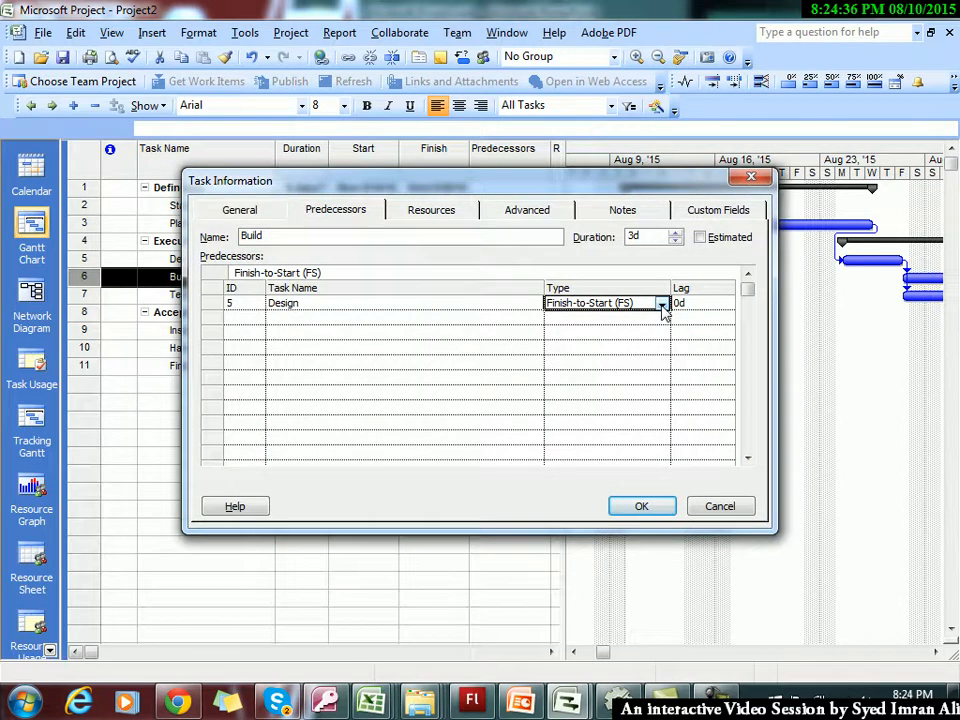
{"action": "left_click", "coordinate": [661, 305]}
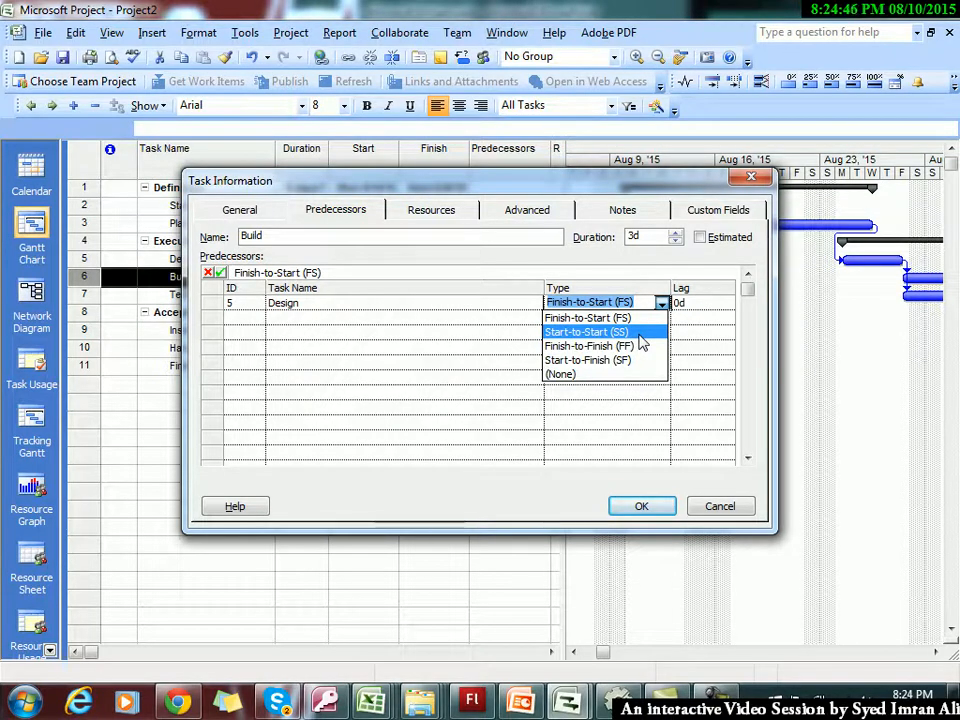
{"action": "left_click", "coordinate": [638, 333]}
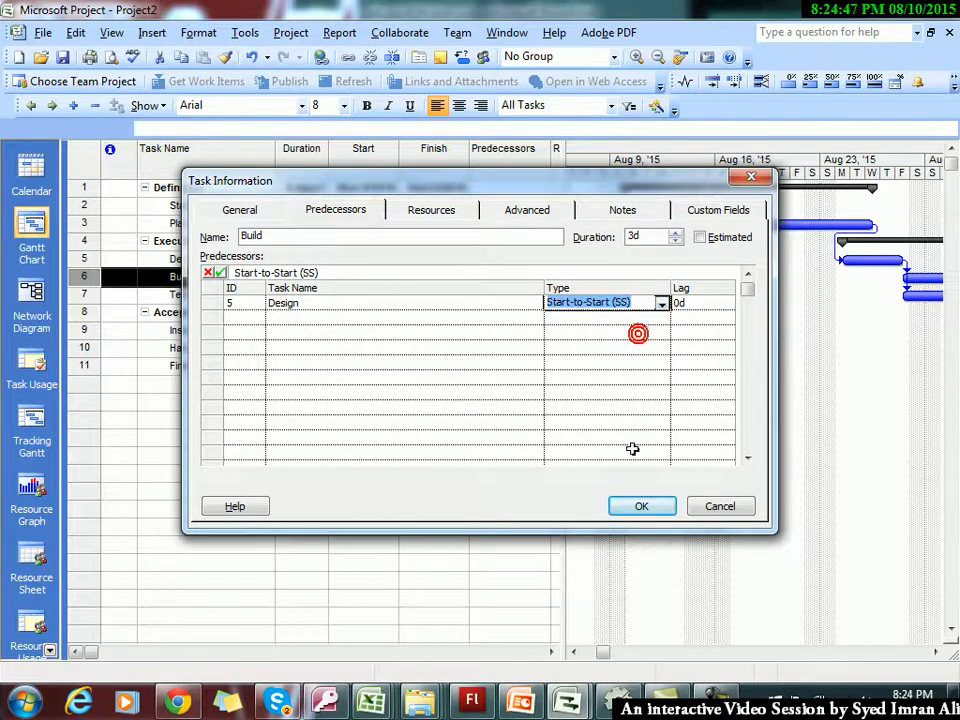
{"action": "left_click", "coordinate": [641, 507]}
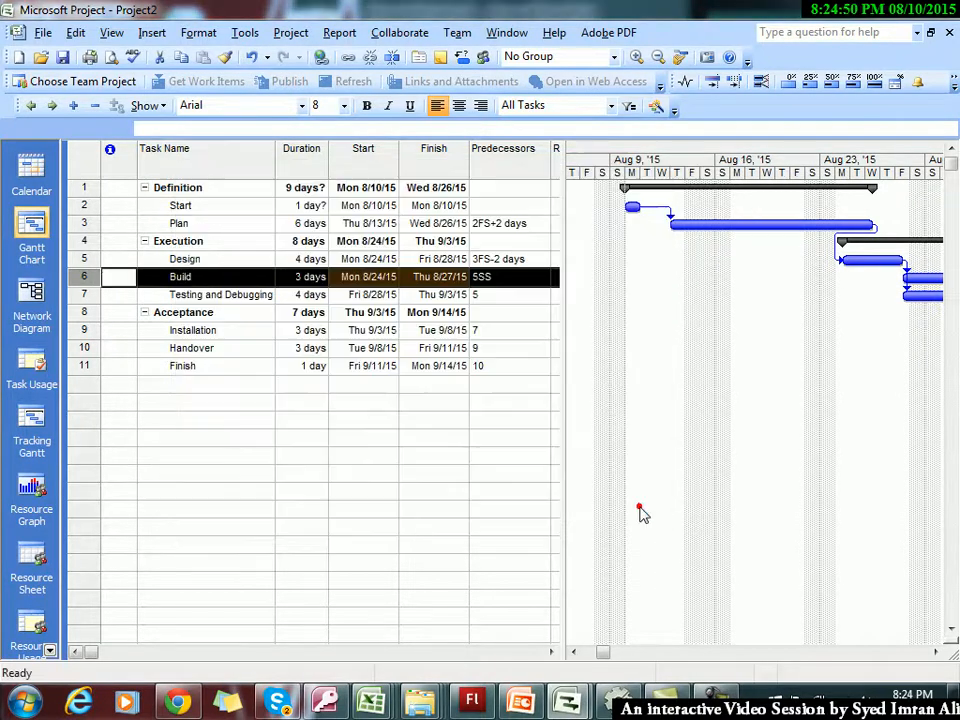
Step: Examine the Design and Build bars and the following linked tasks in the Gantt chart through mid-September
{"action": "left_click", "coordinate": [936, 651]}
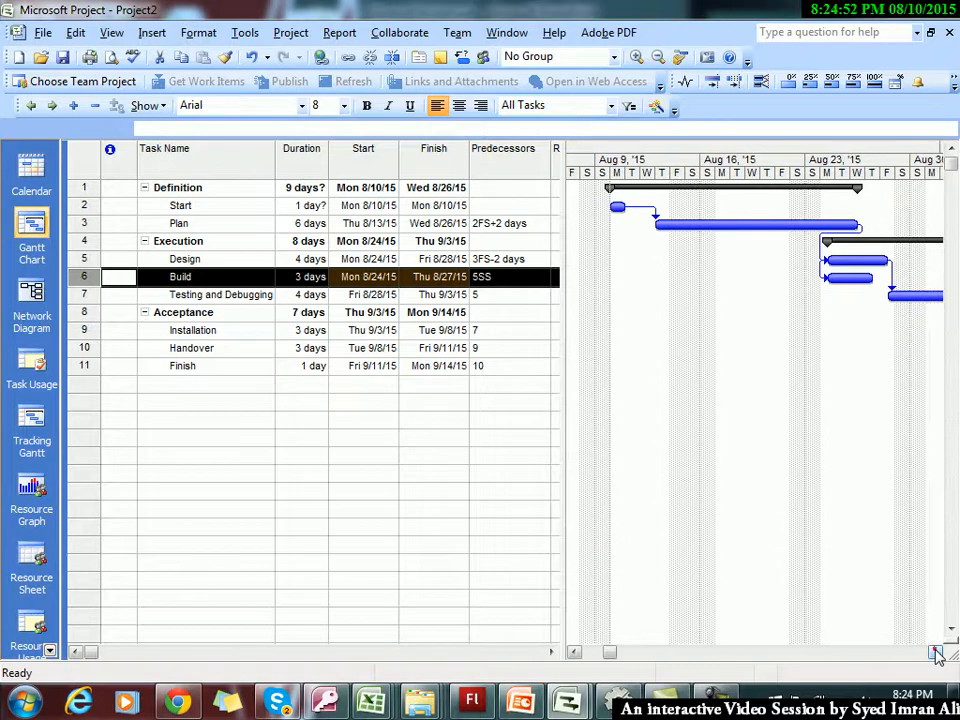
{"action": "left_click", "coordinate": [936, 652]}
{"action": "left_click", "coordinate": [936, 652]}
{"action": "left_click", "coordinate": [936, 652]}
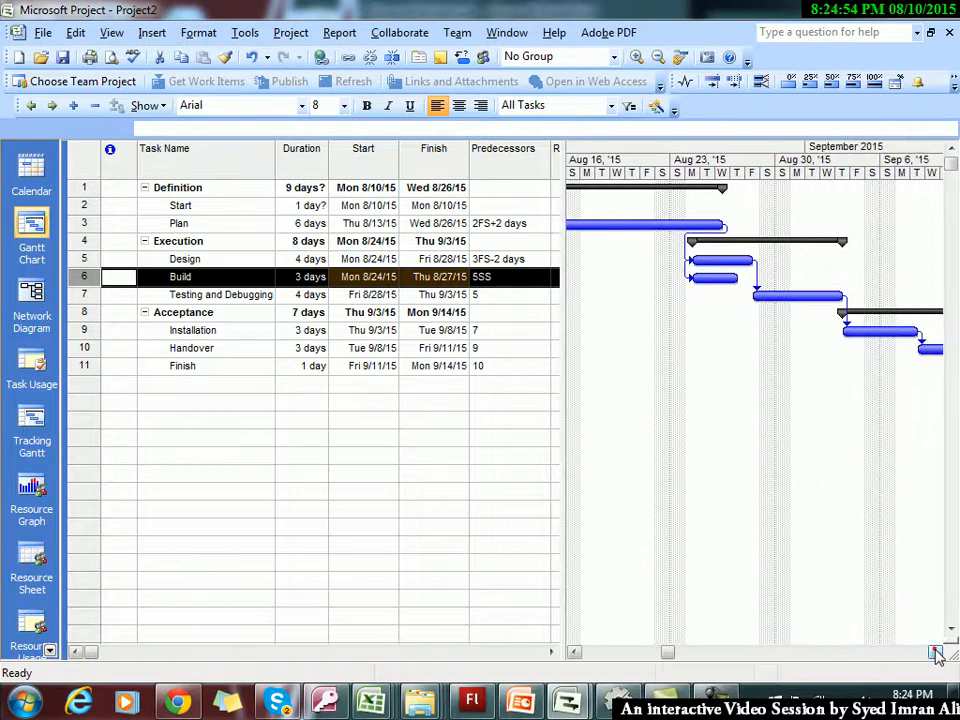
{"action": "left_click", "coordinate": [936, 652]}
{"action": "left_click", "coordinate": [936, 652]}
{"action": "left_click", "coordinate": [936, 652]}
{"action": "left_click", "coordinate": [936, 652]}
{"action": "left_click", "coordinate": [936, 652]}
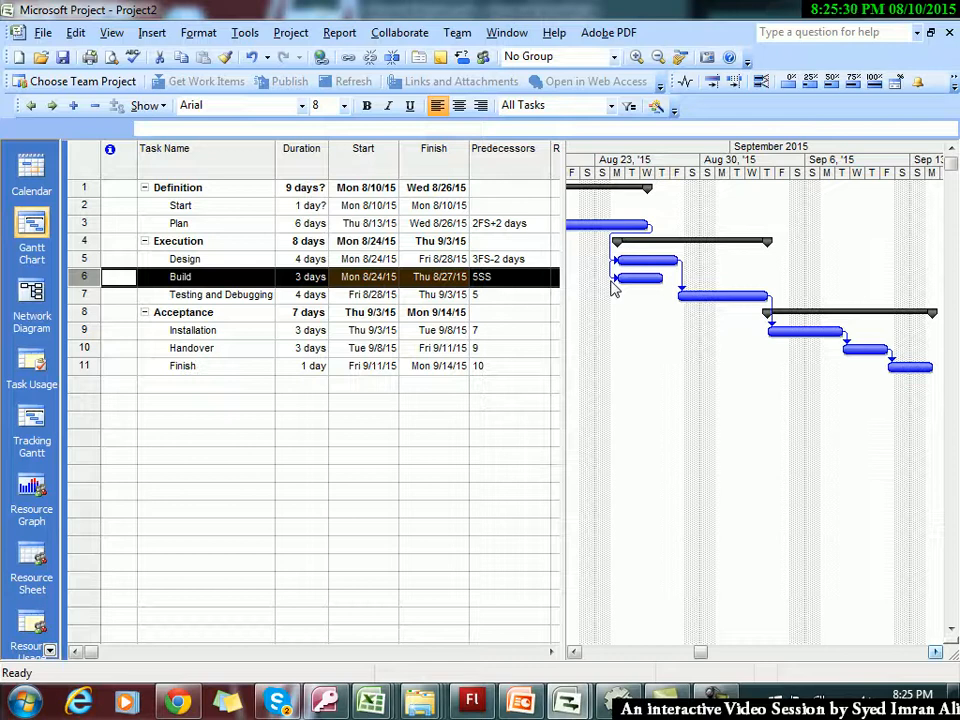
Step: Change the Testing and Debugging task's dependency on Design to Finish-to-Finish (FF)
{"action": "double_click", "coordinate": [83, 293]}
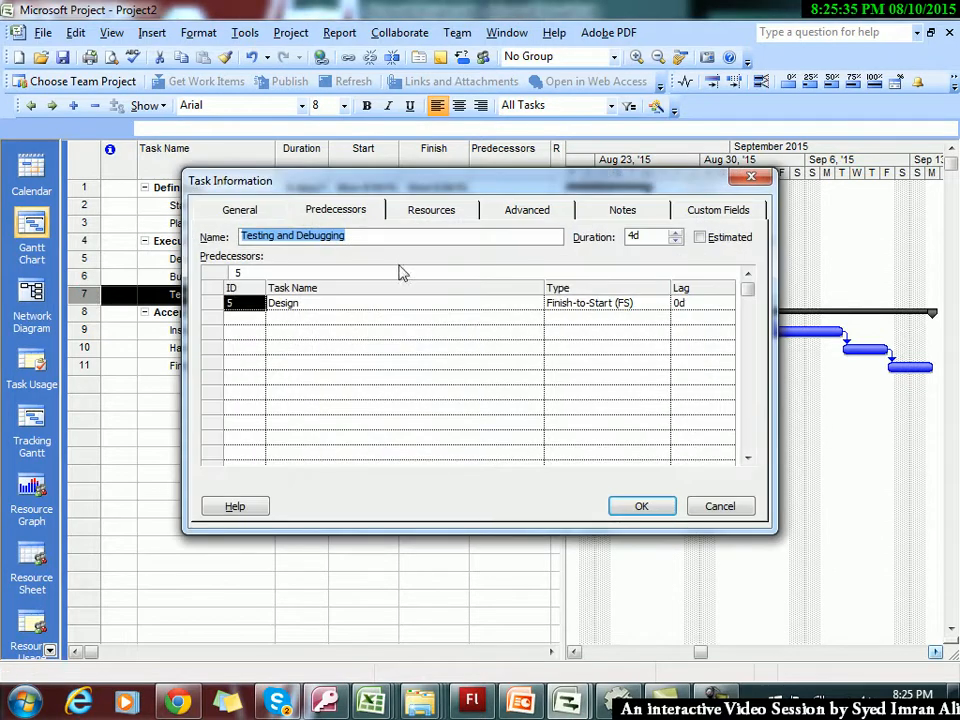
{"action": "left_click", "coordinate": [641, 302]}
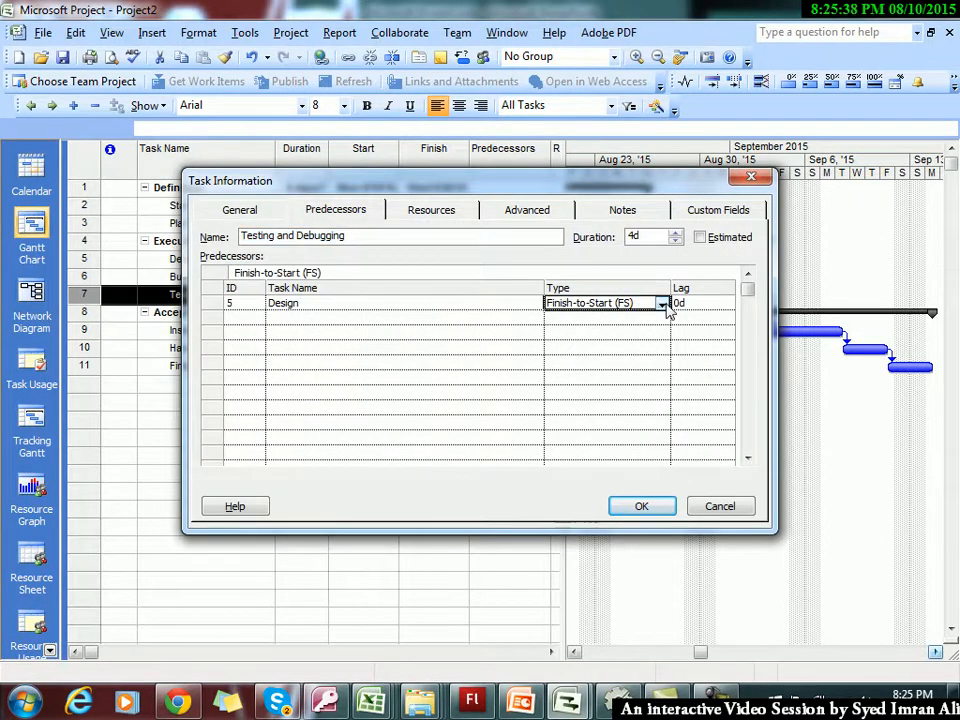
{"action": "left_click", "coordinate": [662, 302]}
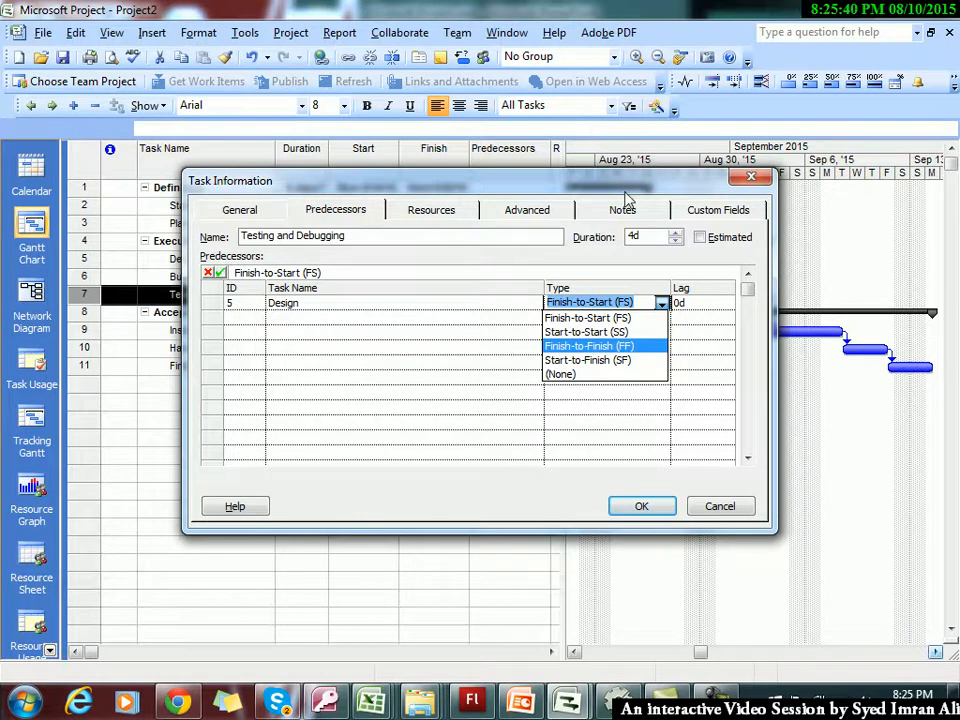
{"action": "left_click", "coordinate": [625, 345]}
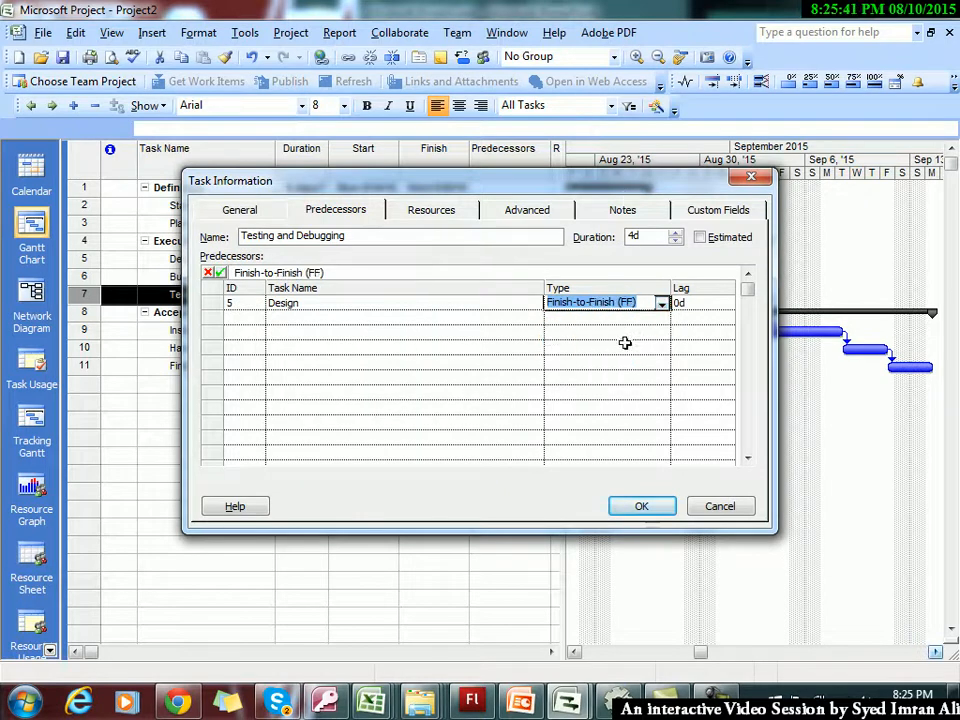
{"action": "left_click", "coordinate": [643, 506]}
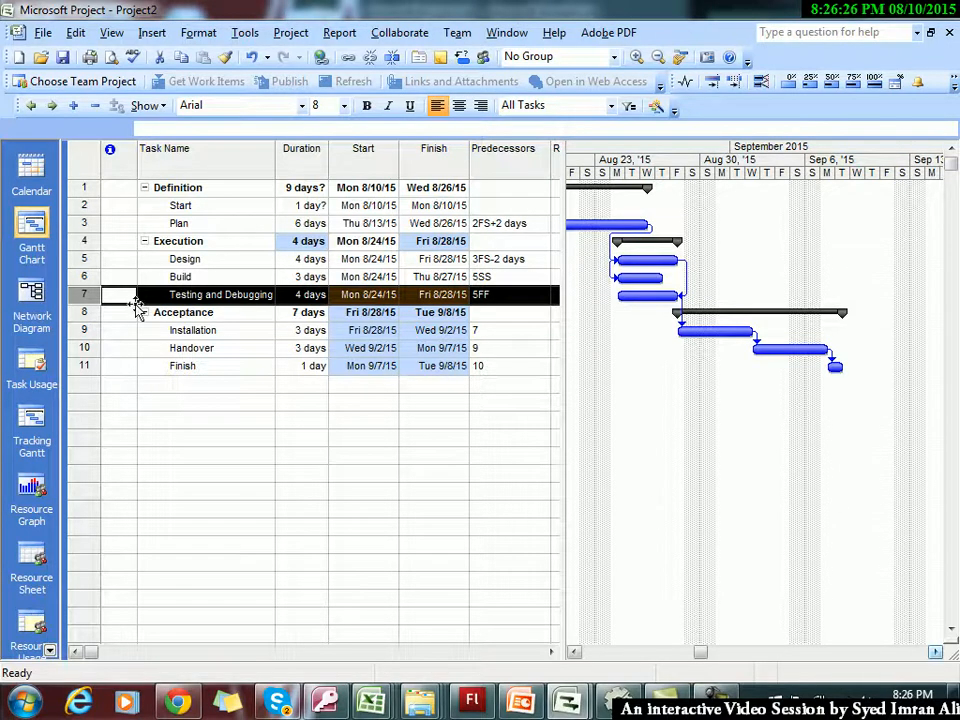
Step: Change the Handover task's dependency on Installation to Start-to-Finish (SF)
{"action": "double_click", "coordinate": [86, 348]}
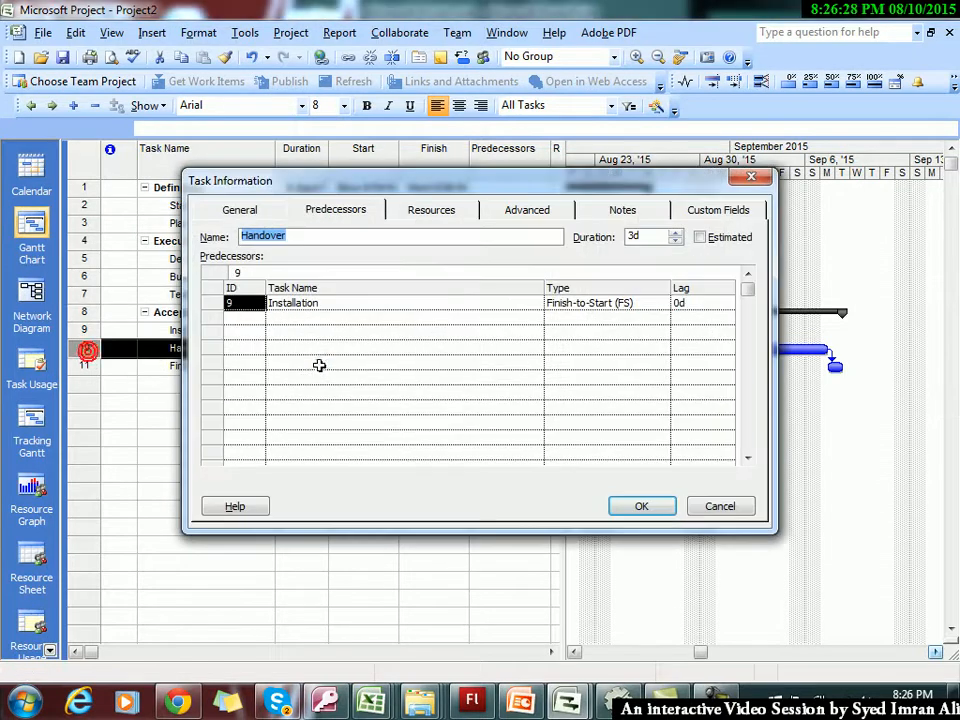
{"action": "left_click", "coordinate": [614, 302]}
{"action": "left_click", "coordinate": [660, 305]}
{"action": "left_click", "coordinate": [661, 304]}
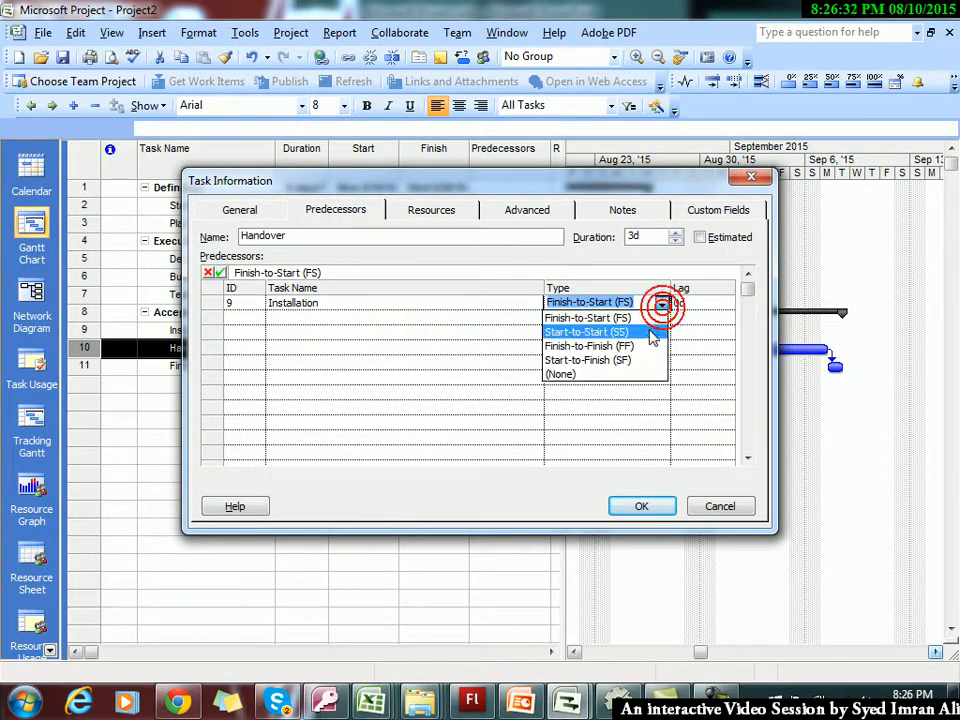
{"action": "left_click", "coordinate": [626, 362]}
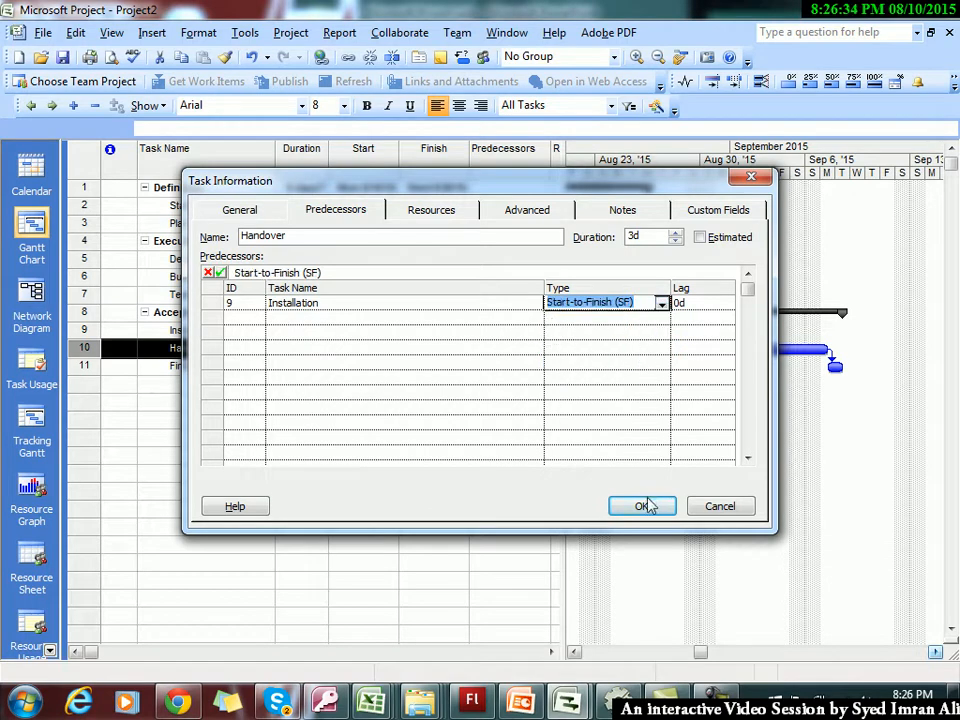
{"action": "left_click", "coordinate": [643, 506]}
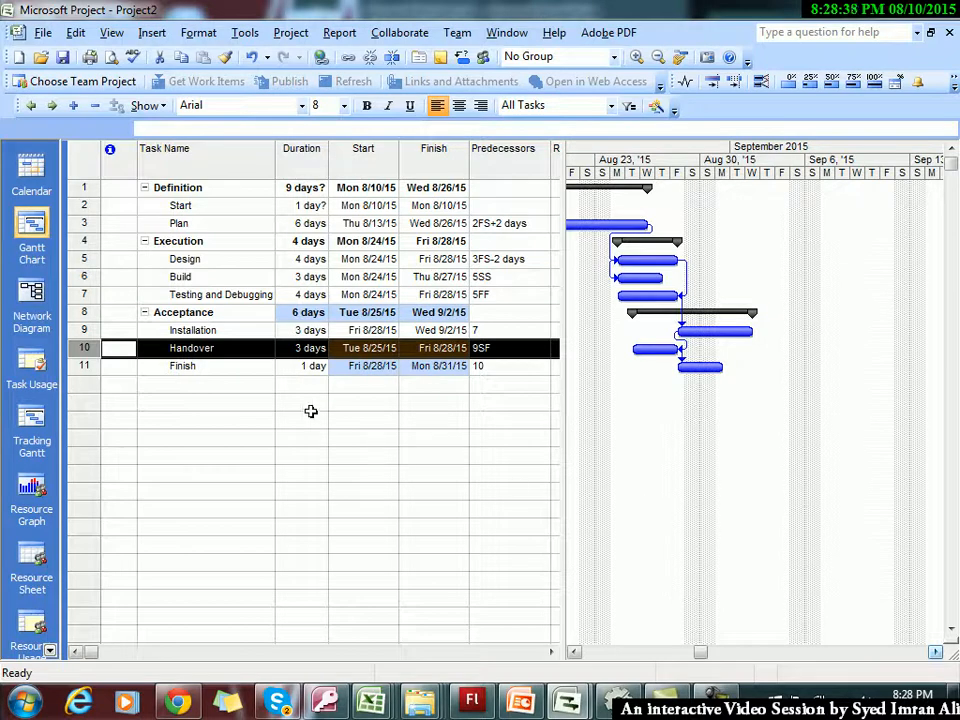
Step: Inspect the Finish task's predecessor link, close it without changes and select the Handover task
{"action": "double_click", "coordinate": [277, 369]}
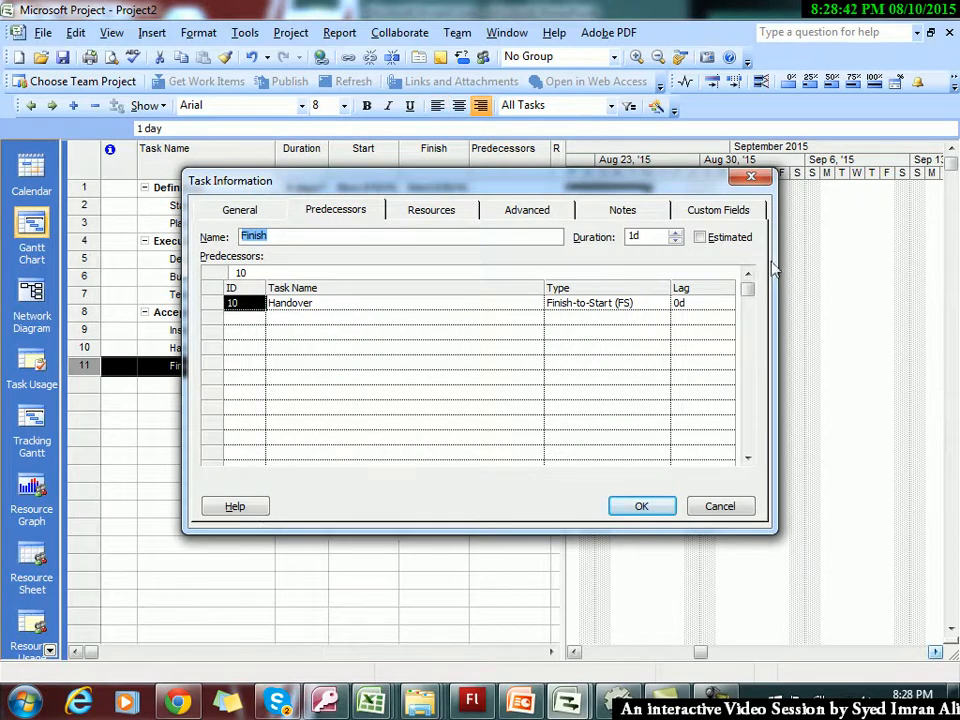
{"action": "left_click", "coordinate": [750, 179]}
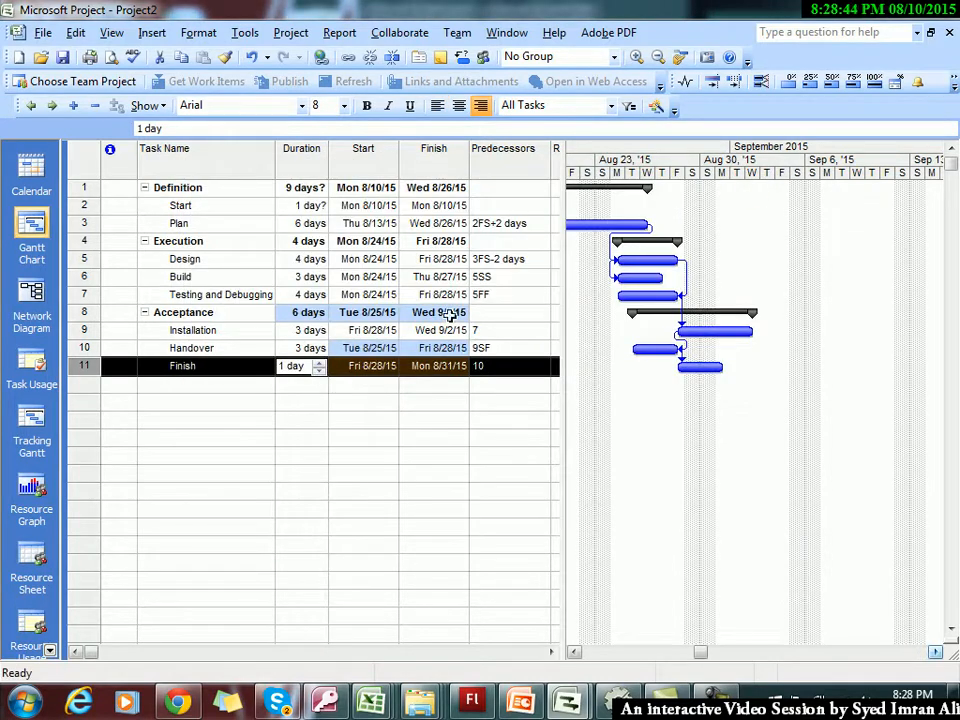
{"action": "left_click", "coordinate": [210, 350]}
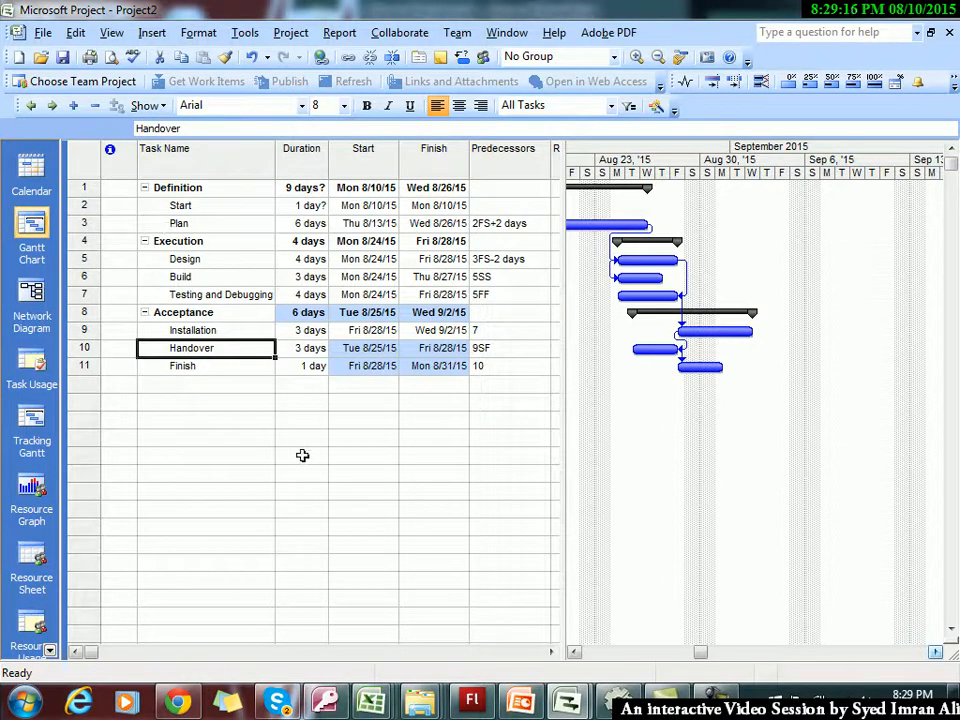
Step: Replace the Finish task's predecessor with task 9, Installation
{"action": "left_click", "coordinate": [495, 366]}
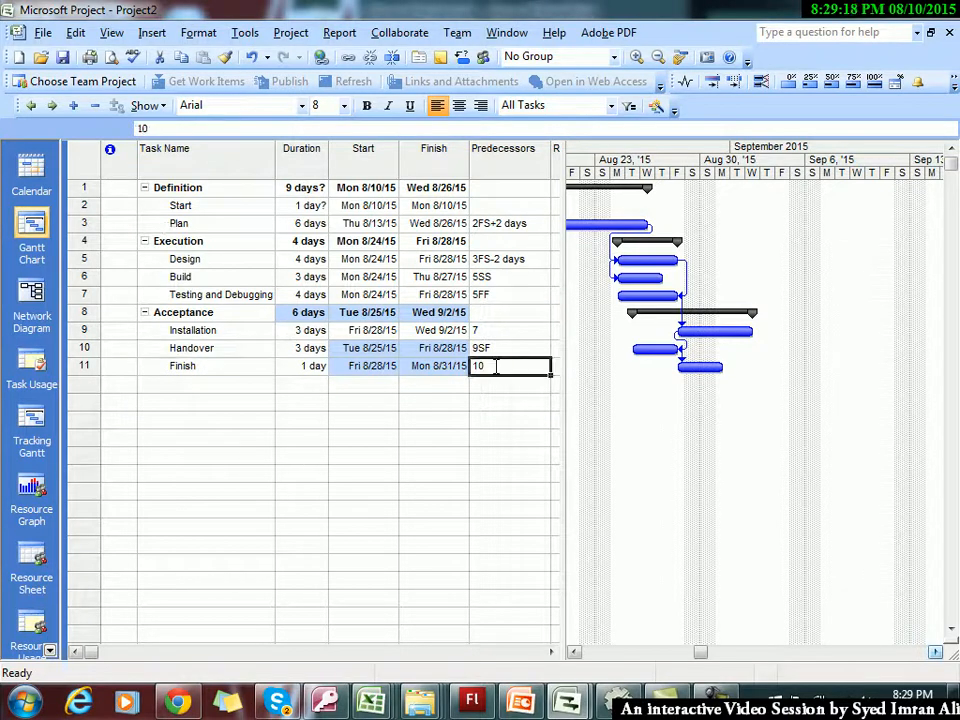
{"action": "key", "text": "BackSpace"}
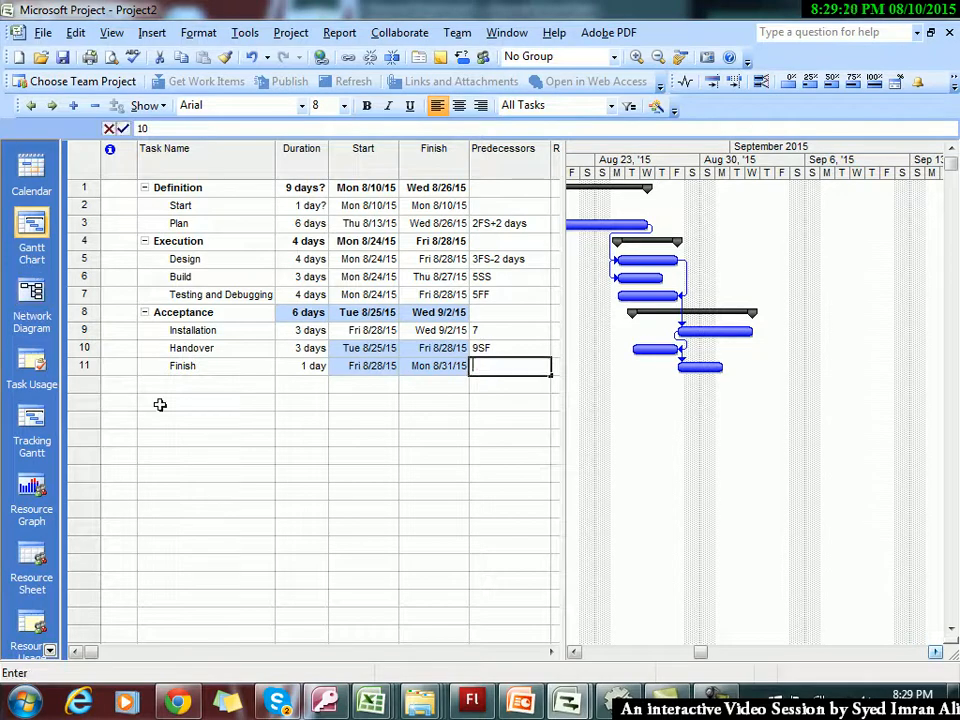
{"action": "type", "text": "9"}
{"action": "key", "text": "Return"}
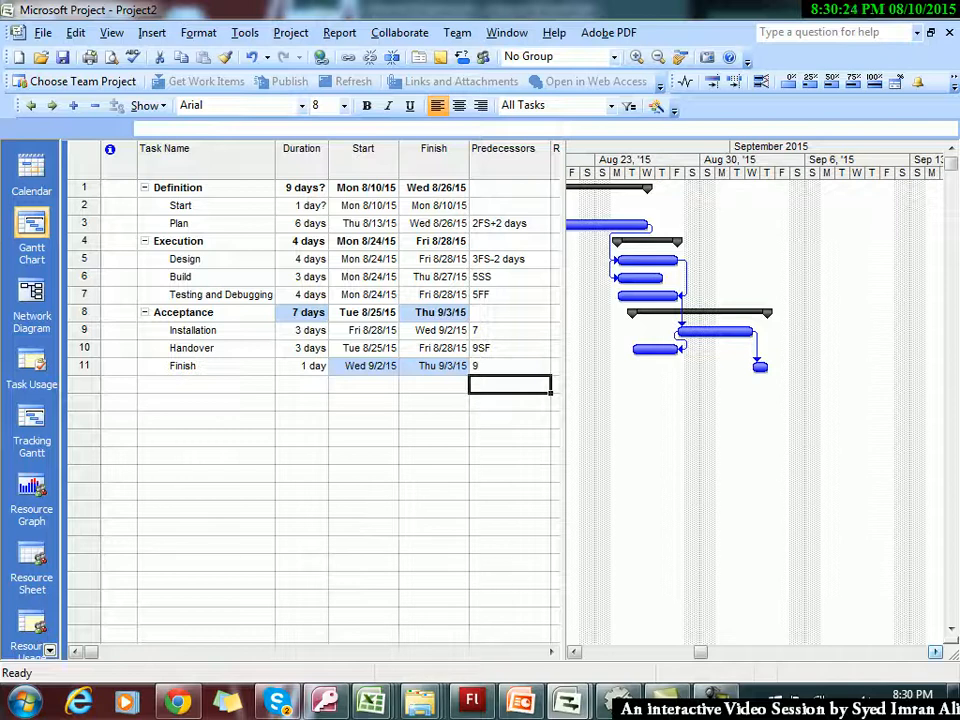
{"action": "left_click", "coordinate": [718, 701]}
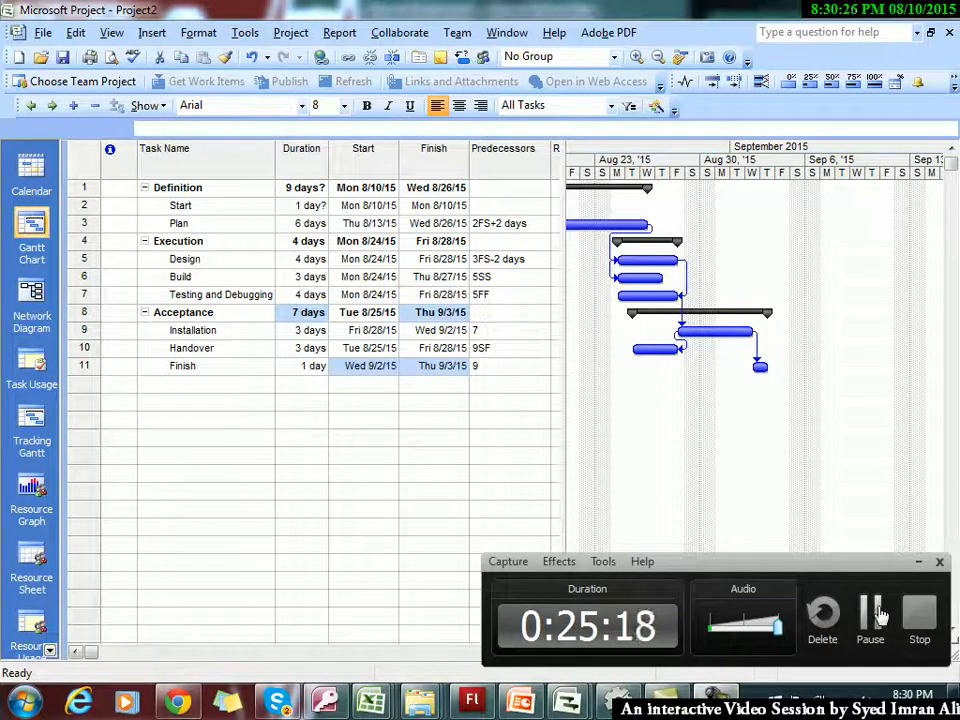